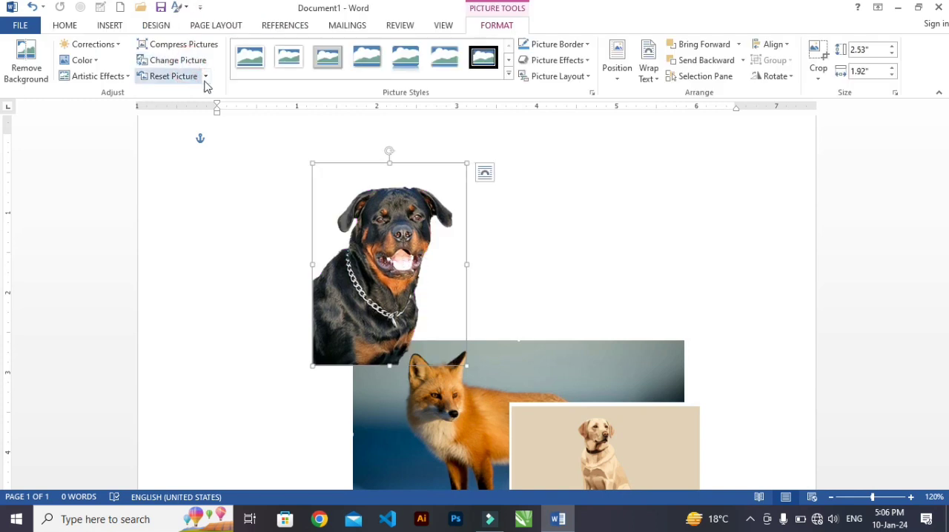
Shrink the Rottweiler picture to about 1.86" × 1.41" at the page's left margin, and move the fox picture up beside it
drag(366, 282, 283, 275)
drag(384, 154, 344, 208)
drag(276, 339, 261, 296)
drag(420, 399, 399, 255)
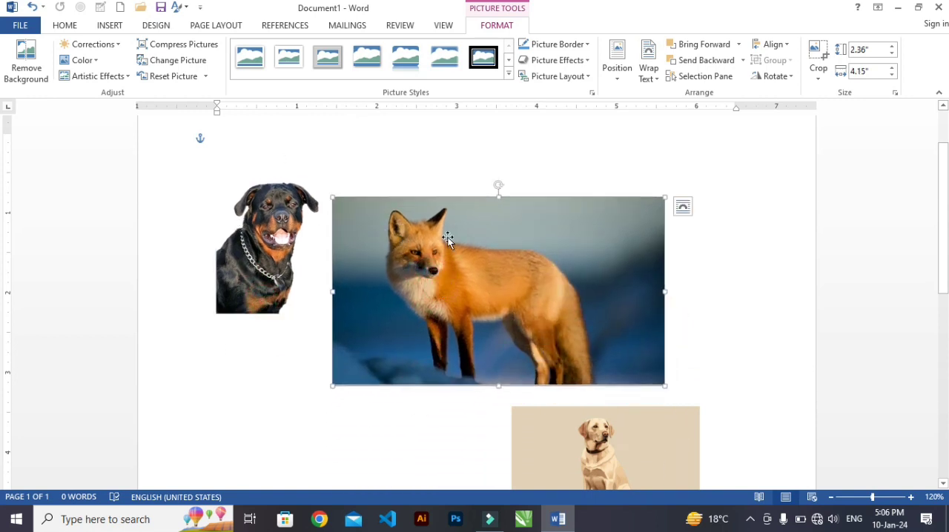
Start background removal on the fox picture and stretch the detection area up over the ears and down to the picture's lower edge
click(26, 59)
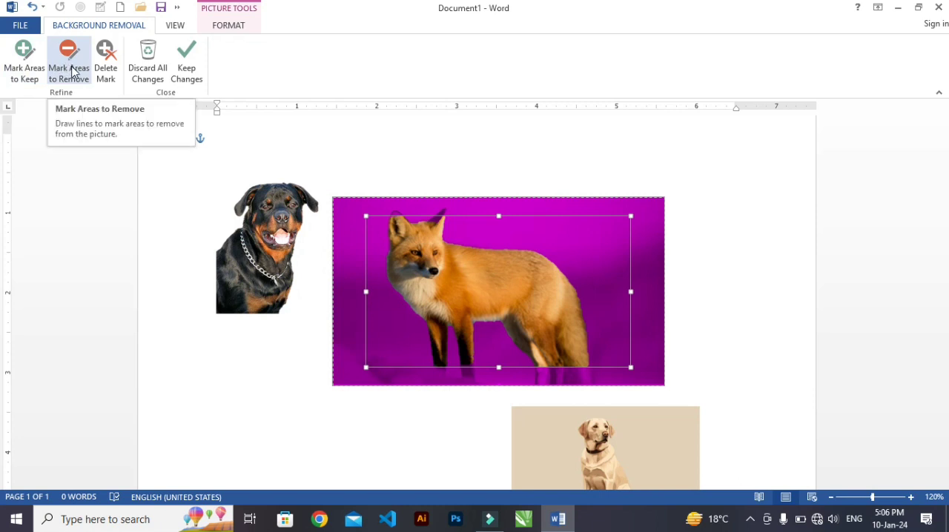
drag(499, 366, 498, 383)
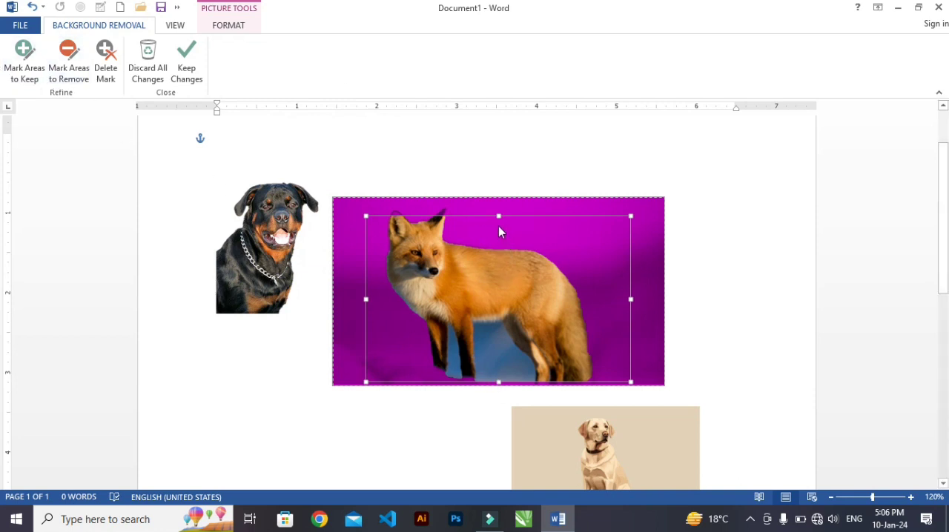
drag(498, 216, 498, 202)
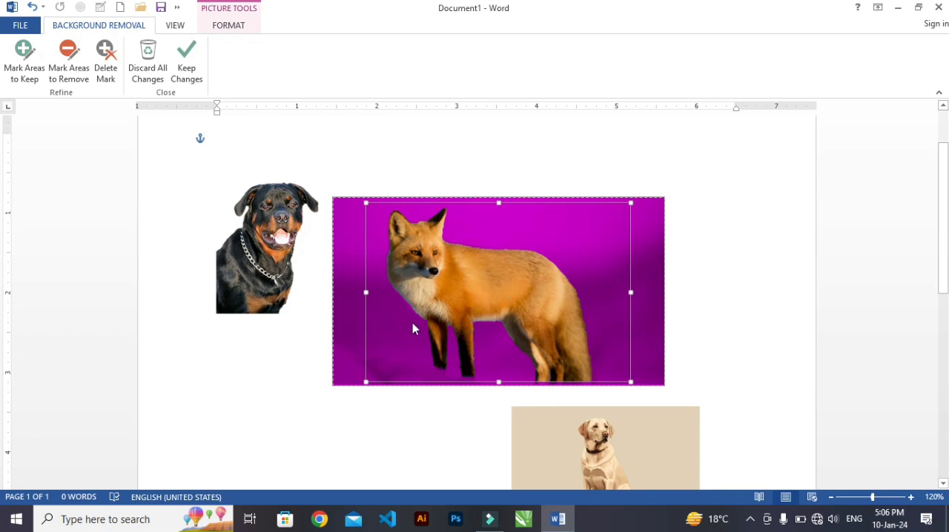
scroll(412, 324, down, 1)
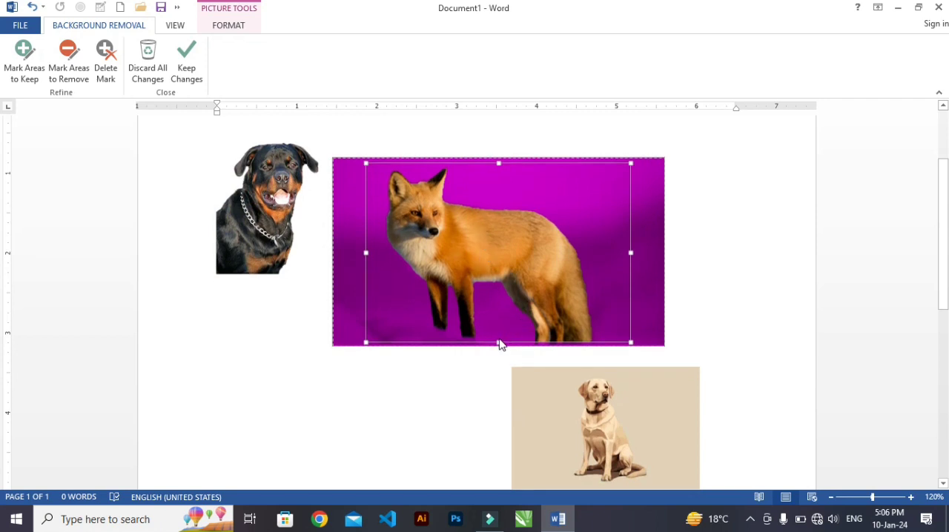
drag(498, 340, 500, 347)
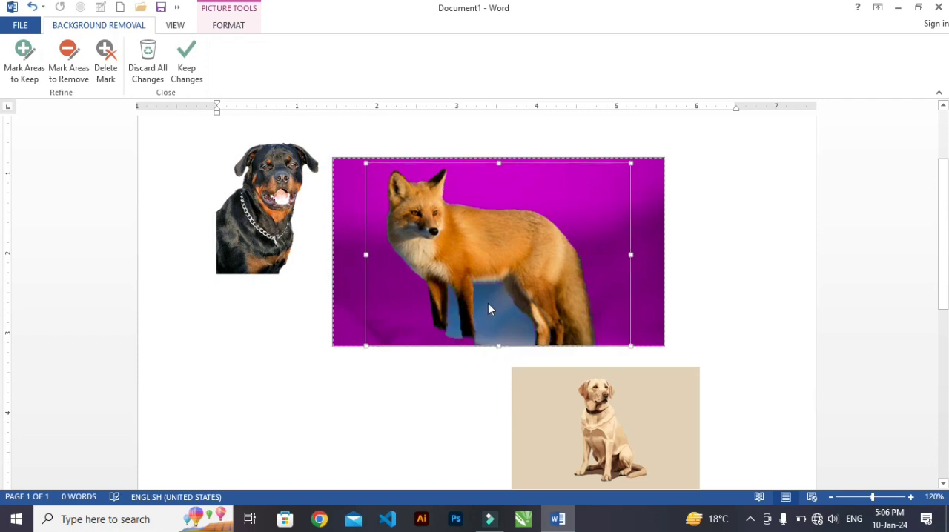
Mark the leftover blue areas between the fox's legs for removal and keep the background removal changes
ctrl+scroll(495, 325, up, 6)
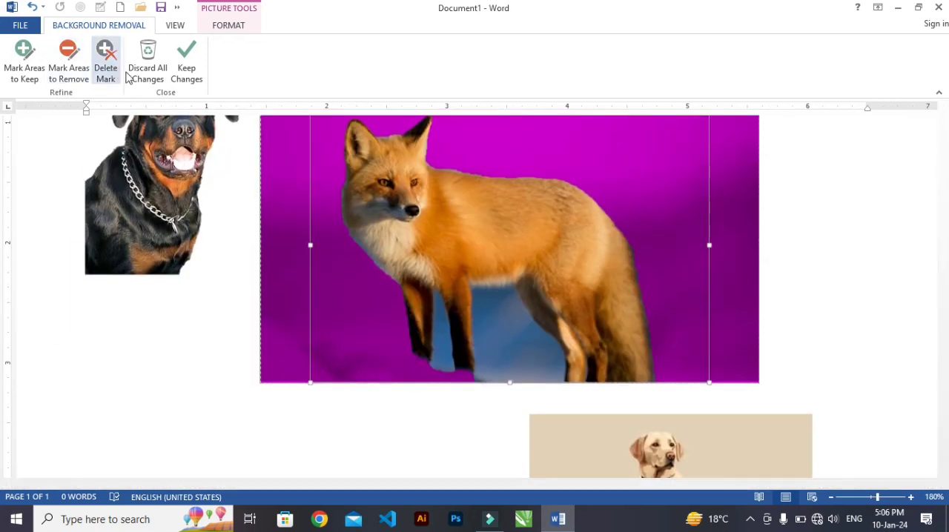
click(66, 77)
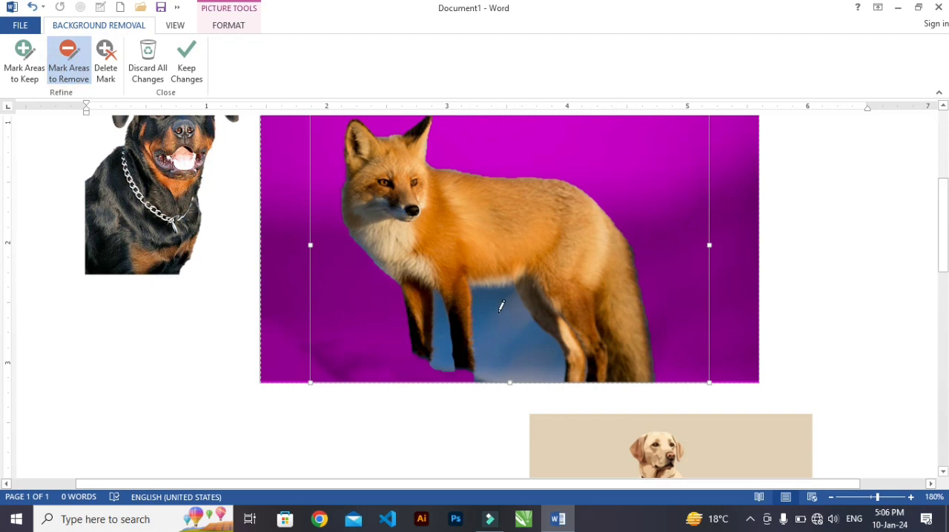
drag(493, 302, 534, 375)
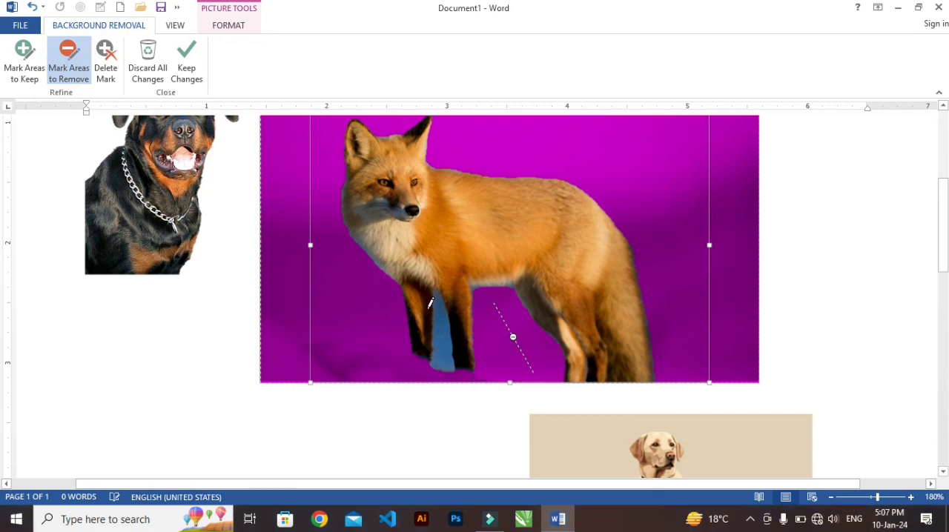
drag(439, 337, 445, 369)
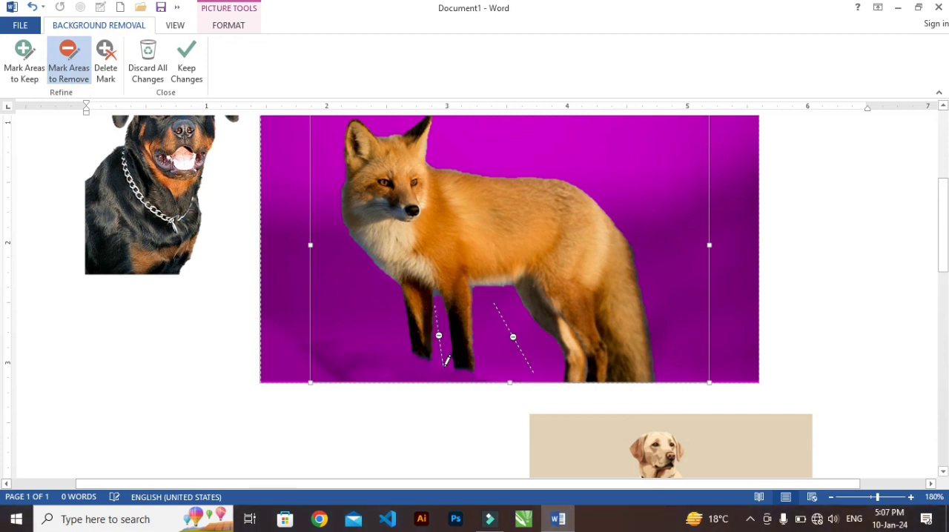
scroll(458, 289, up, 1)
scroll(457, 288, up, 1)
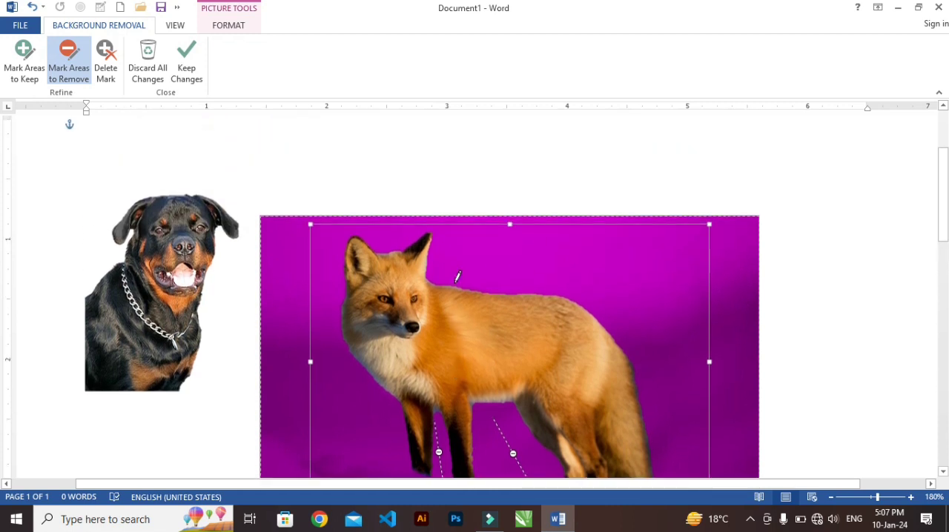
scroll(458, 276, down, 5)
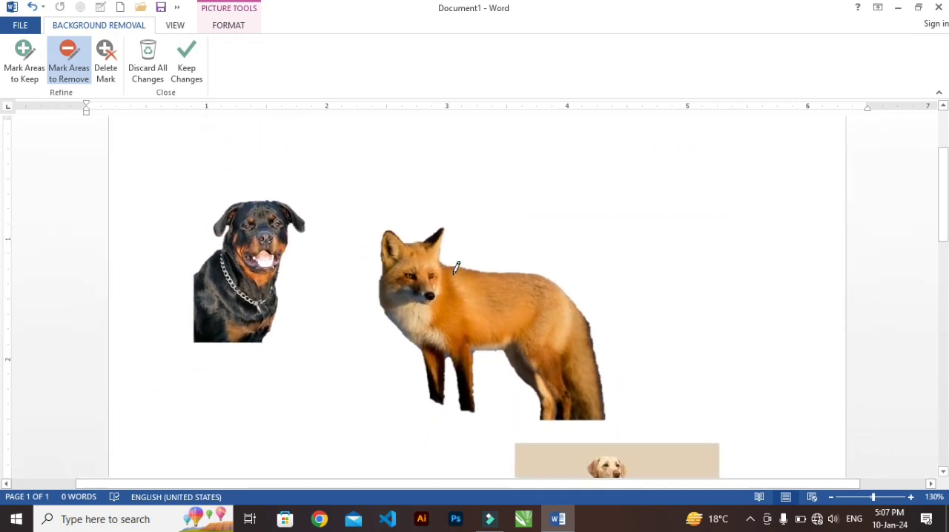
scroll(456, 267, up, 1)
click(189, 66)
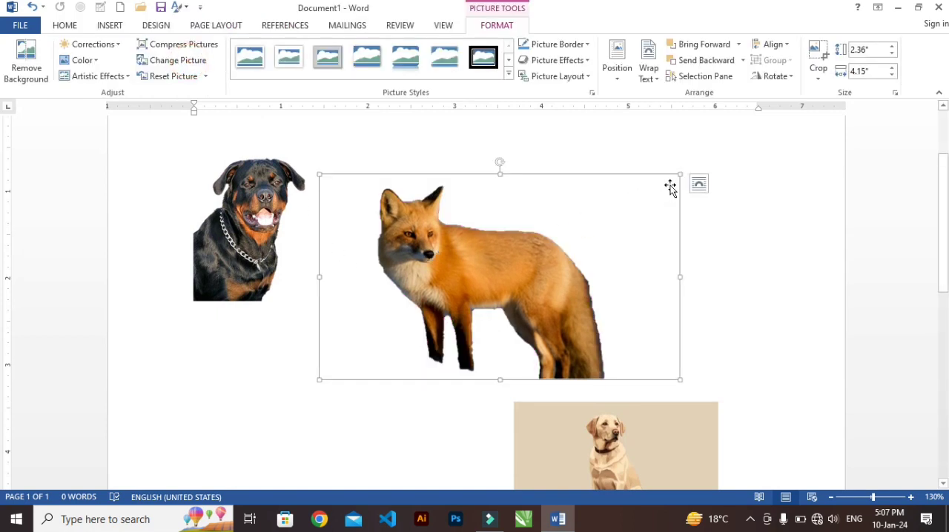
Shrink the fox cut-out proportionally and move it up beside the Rottweiler
drag(680, 174, 615, 208)
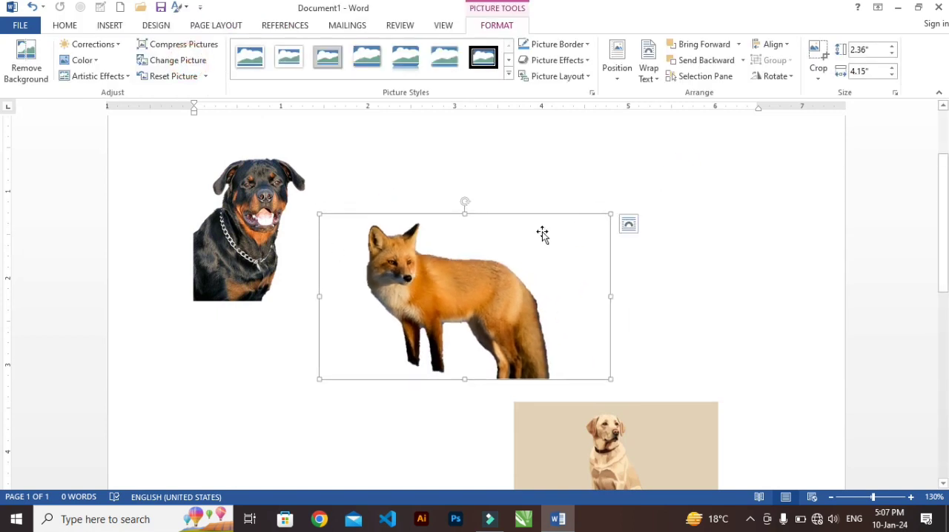
drag(464, 271, 435, 240)
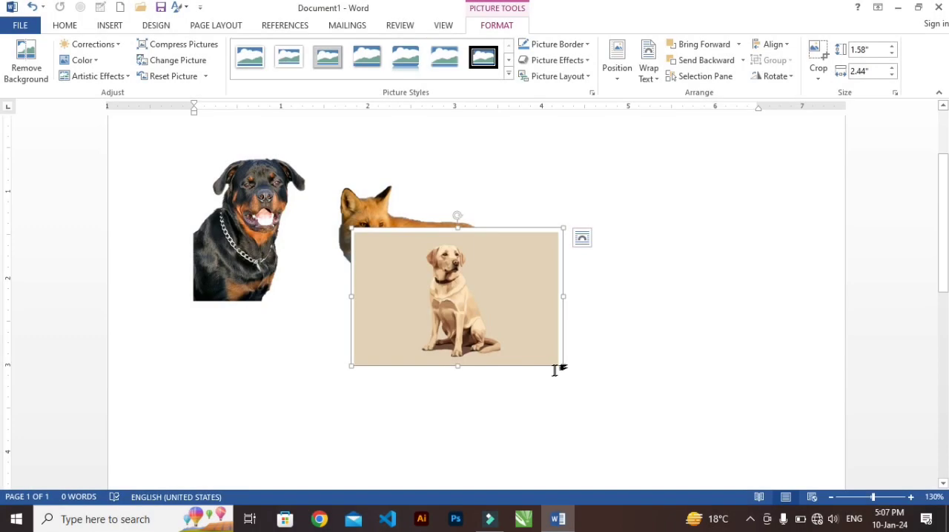
Enlarge the Labrador picture to about 2.34" × 3.61" and shift it slightly left over the fox
click(564, 364)
click(547, 361)
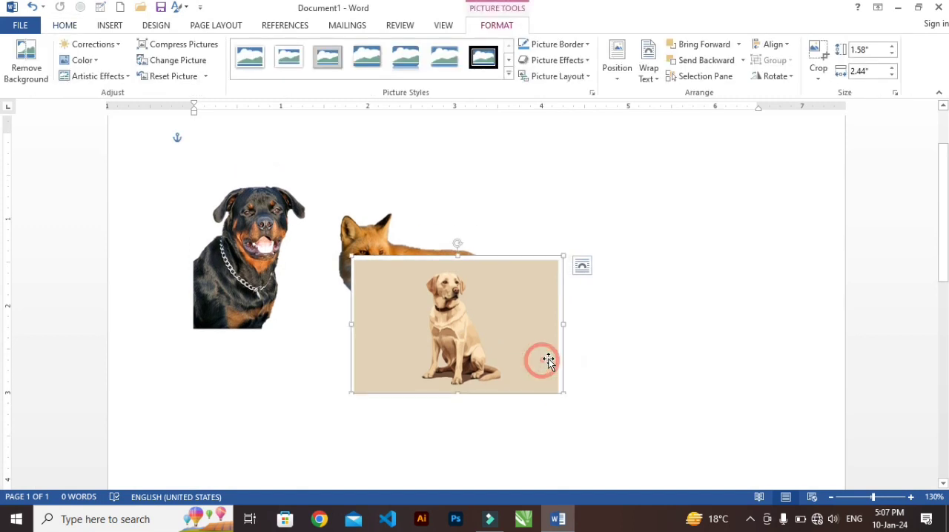
scroll(553, 356, down, 1)
drag(563, 352, 665, 417)
drag(580, 374, 560, 370)
Remove the Labrador picture's background, extending the detection area to the picture's lower edge to include the paws, and keep the changes
click(26, 66)
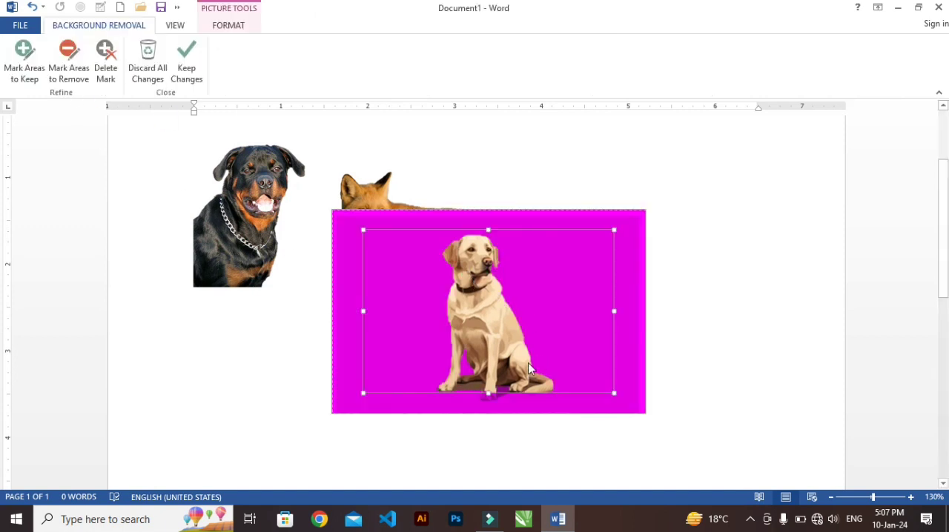
drag(488, 393, 494, 414)
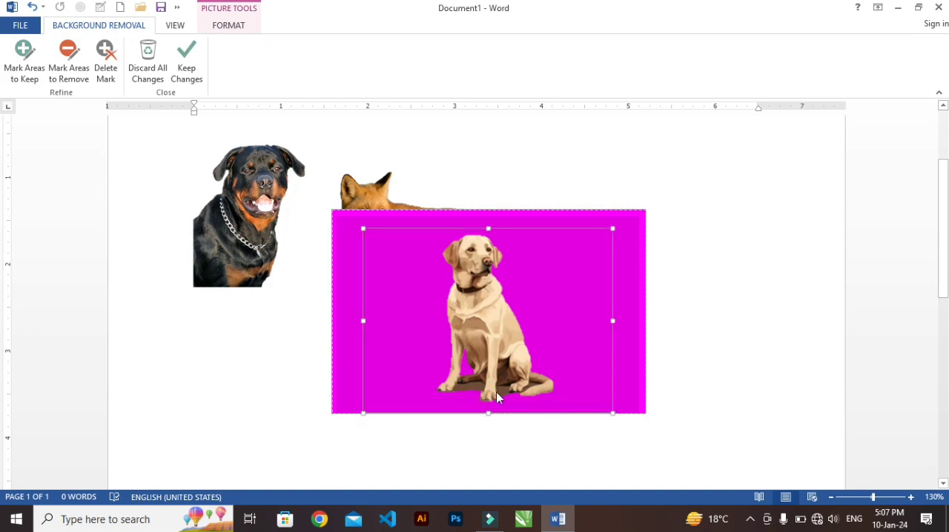
click(186, 72)
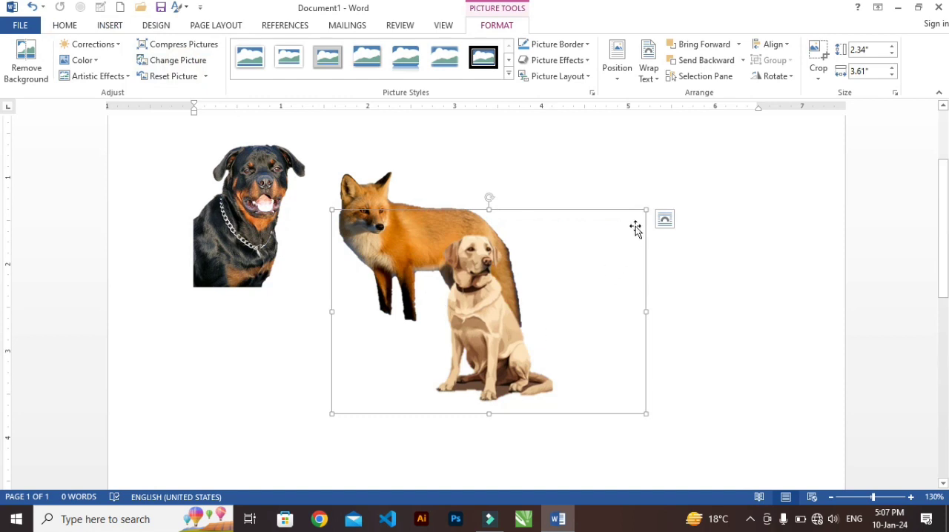
Shrink the Labrador cut-out and arrange the three animals in a row with the Rottweiler first, the fox in the middle and the Labrador last
drag(645, 212, 583, 249)
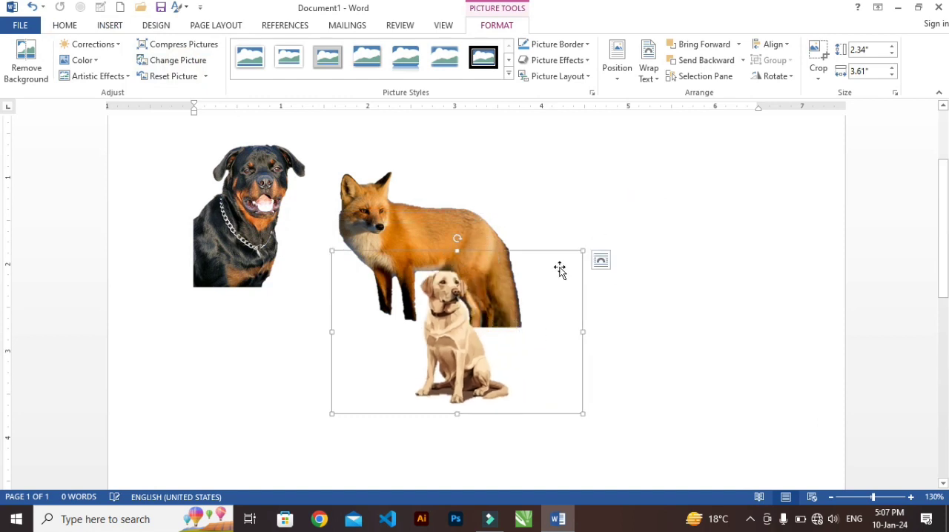
drag(445, 353, 705, 256)
drag(420, 255, 406, 241)
drag(581, 147, 564, 158)
drag(499, 186, 421, 236)
click(230, 230)
drag(230, 230, 240, 266)
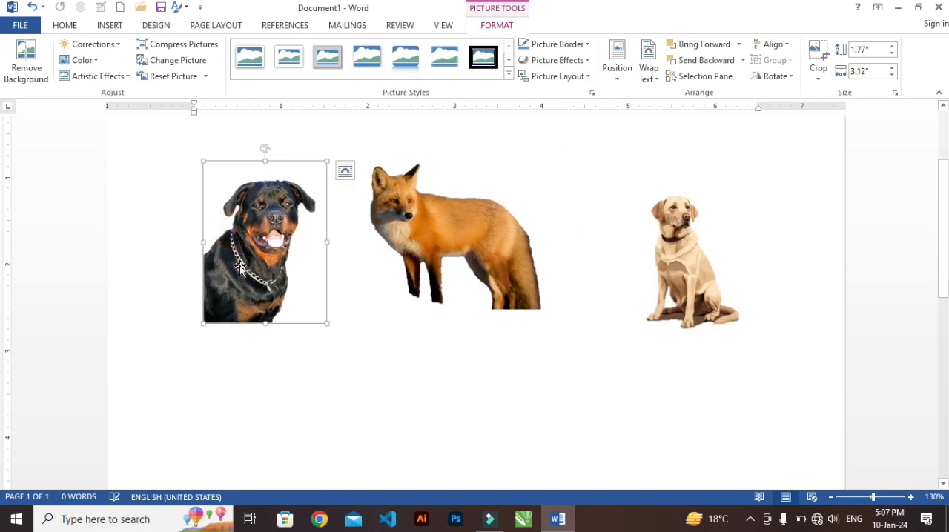
Connect the computer to a wireless network
click(817, 521)
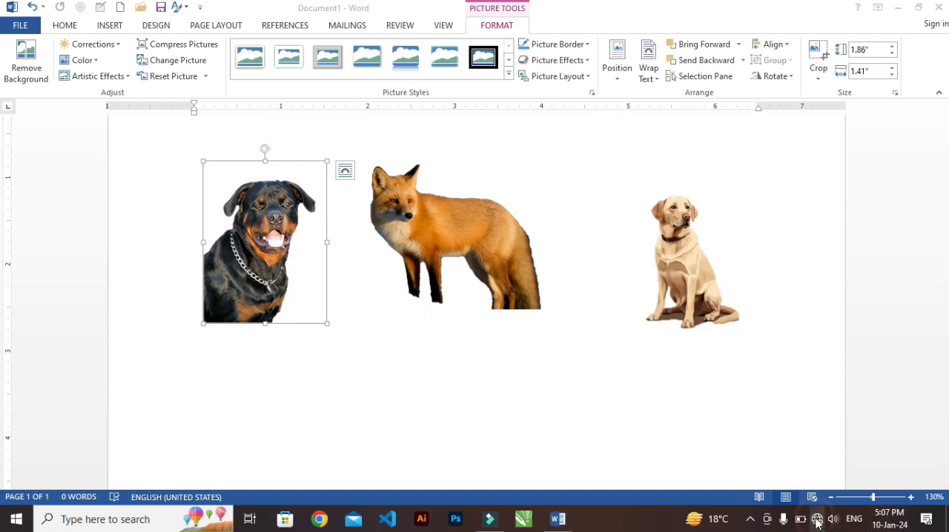
click(753, 124)
Search Bing for online pictures of forest scenery to insert into the document
click(109, 25)
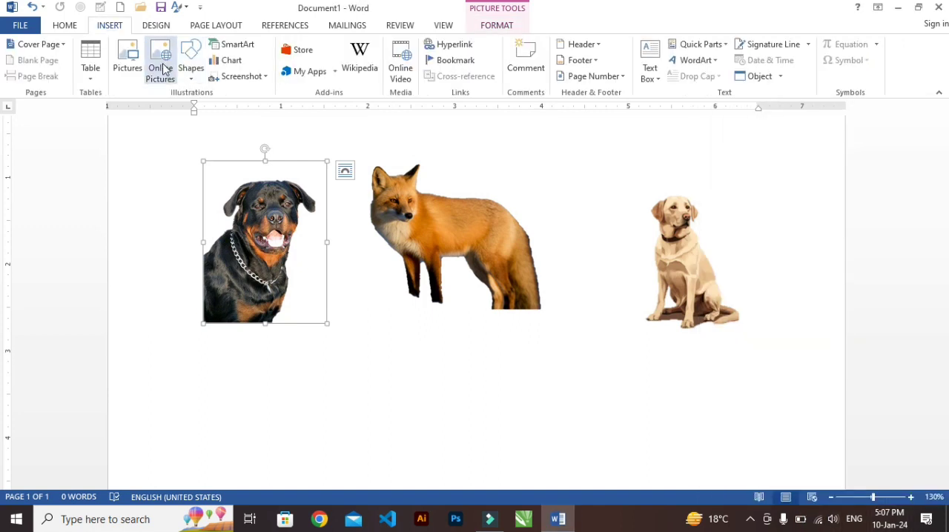
click(158, 68)
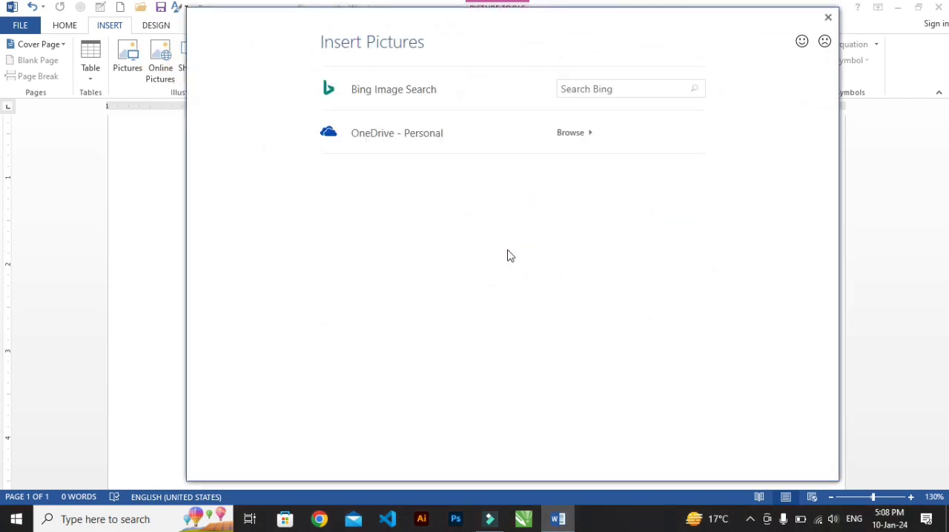
click(596, 92)
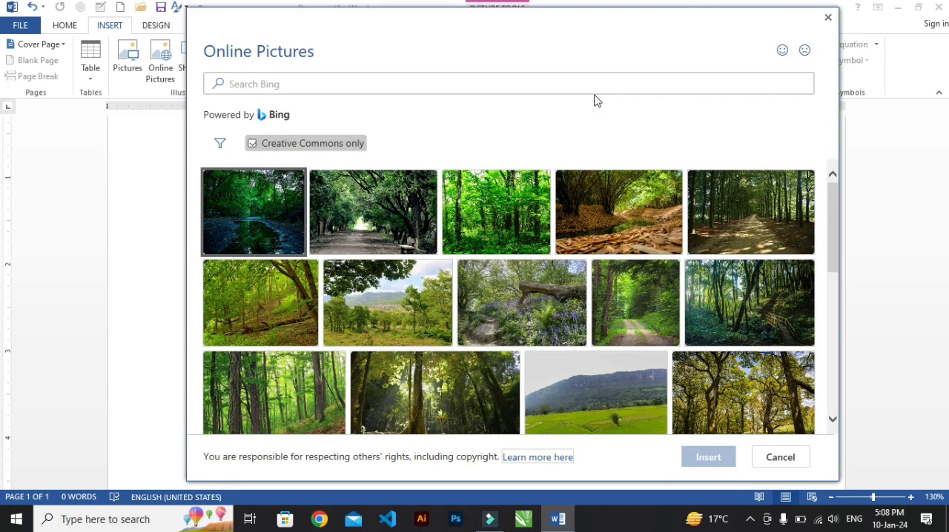
Select the online picture of thick tree trunks standing in green undergrowth from the forest results
scroll(604, 240, down, 2)
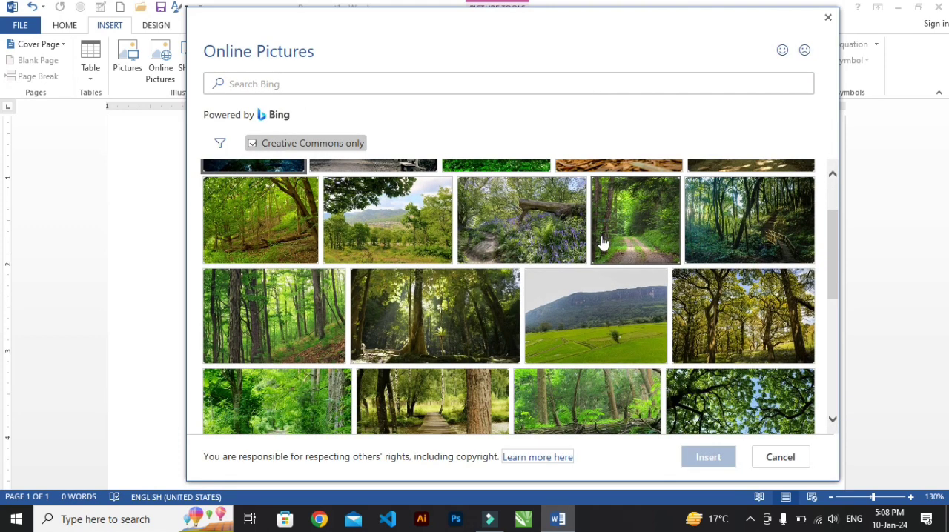
scroll(600, 245, down, 2)
scroll(523, 338, down, 1)
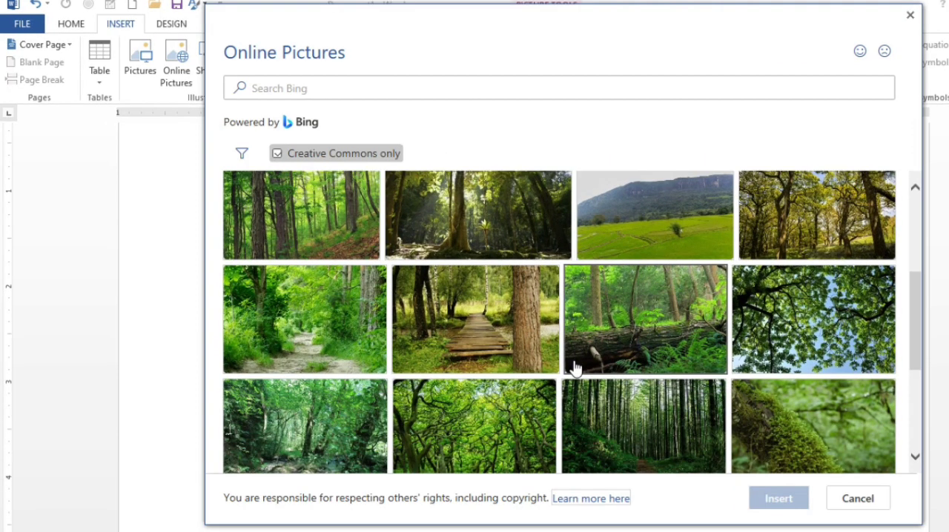
scroll(621, 361, down, 2)
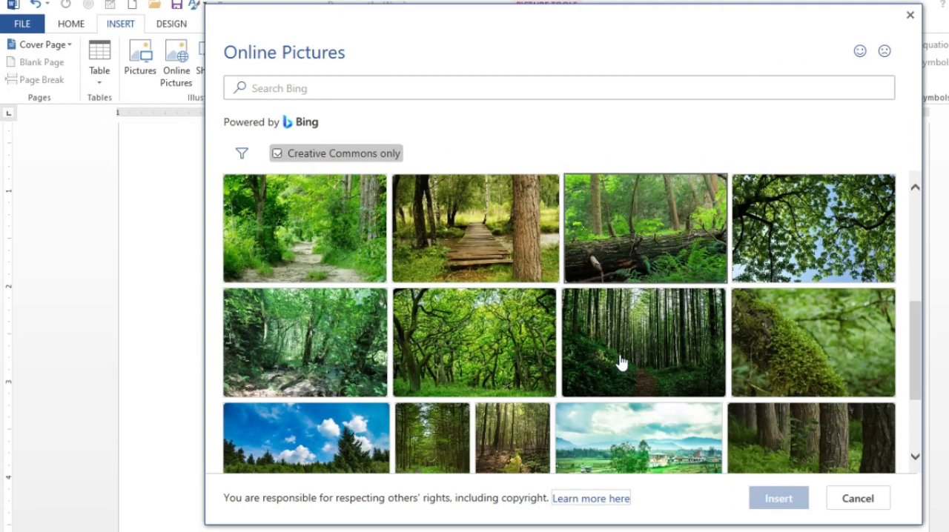
scroll(621, 362, down, 3)
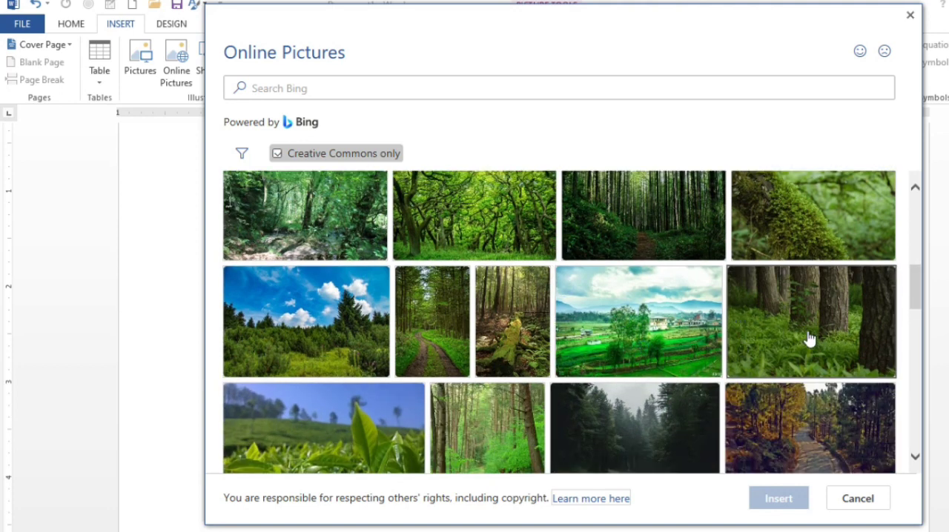
scroll(466, 362, up, 1)
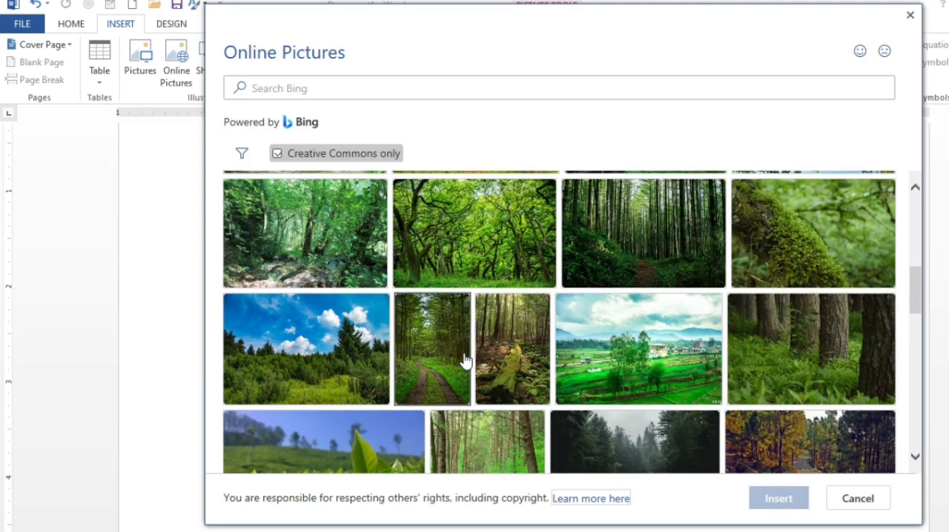
scroll(465, 360, down, 1)
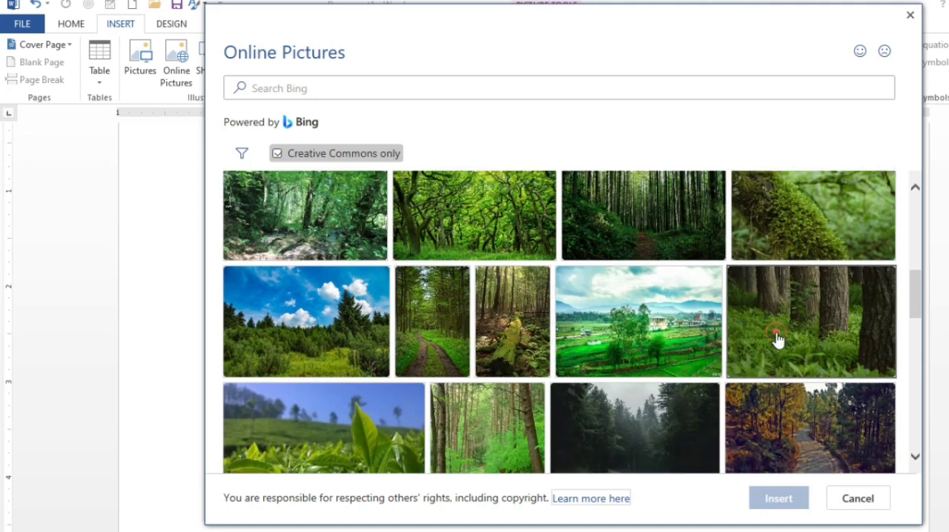
click(776, 339)
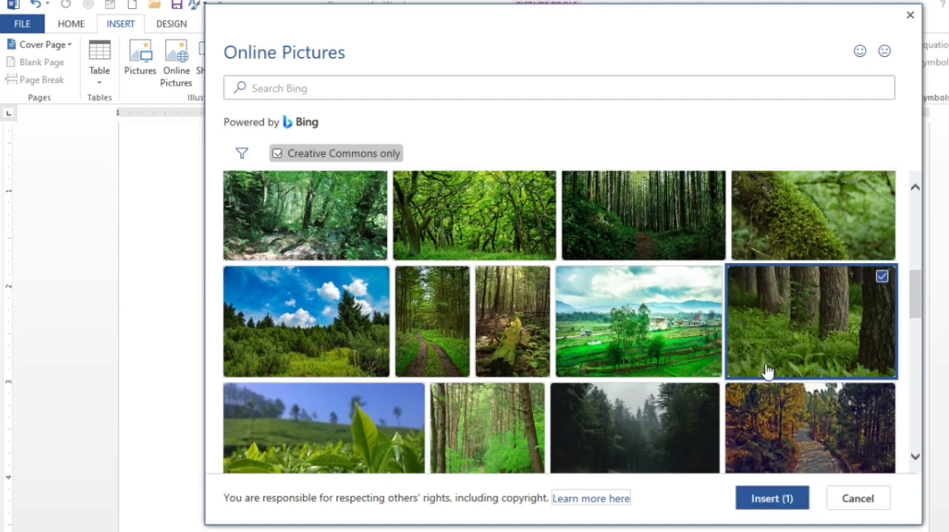
Add the sunlit spruce forest with a grassy clearing to the picture selection and insert both chosen online pictures into the document
scroll(613, 356, down, 2)
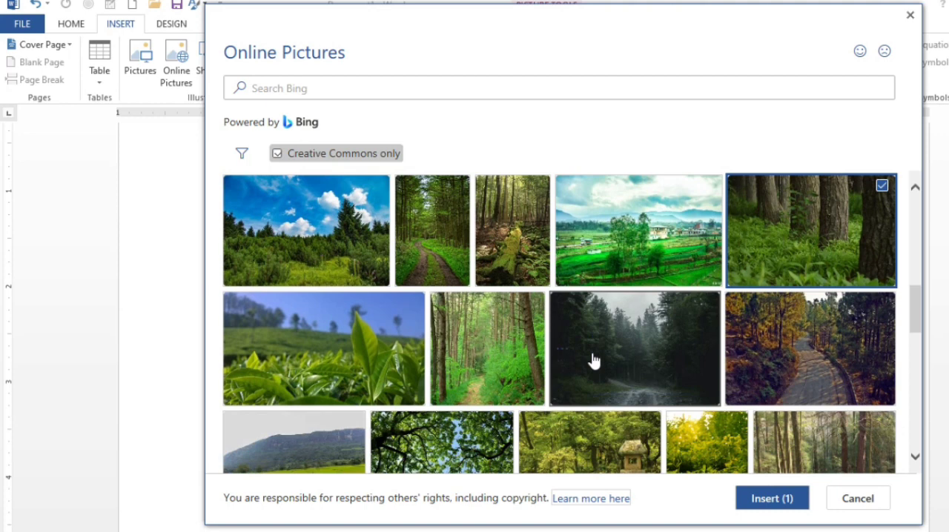
scroll(593, 361, down, 5)
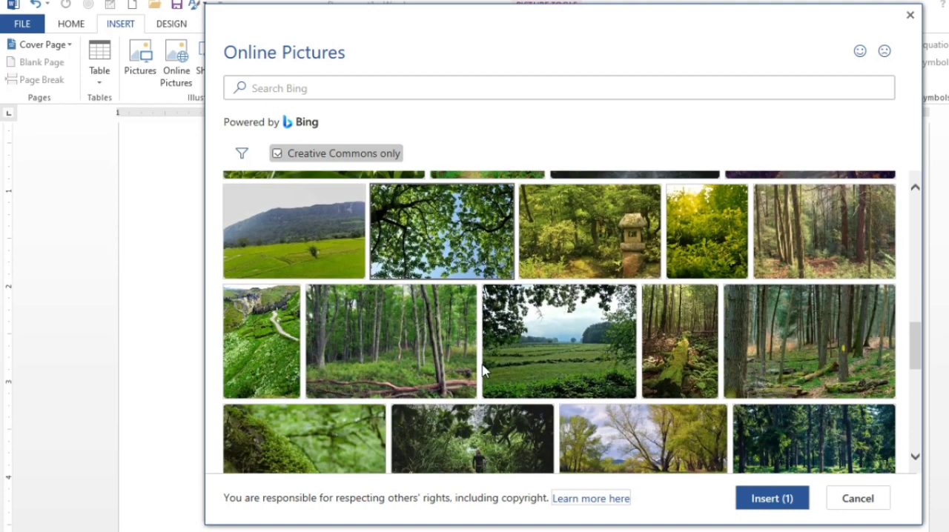
scroll(483, 371, down, 1)
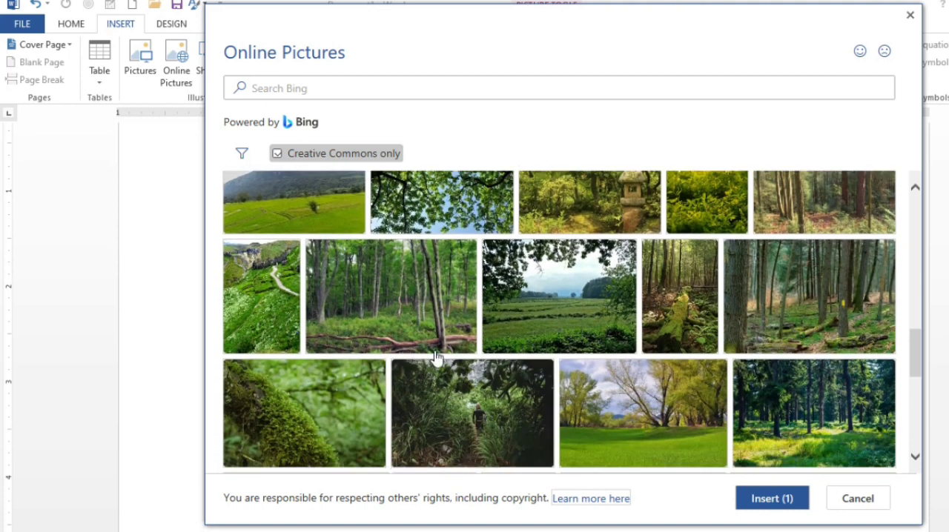
scroll(529, 387, down, 3)
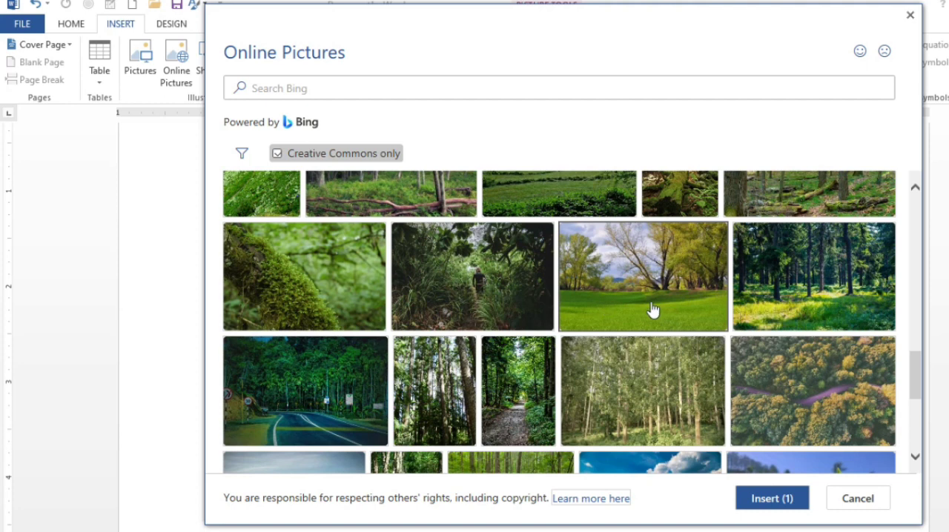
click(614, 310)
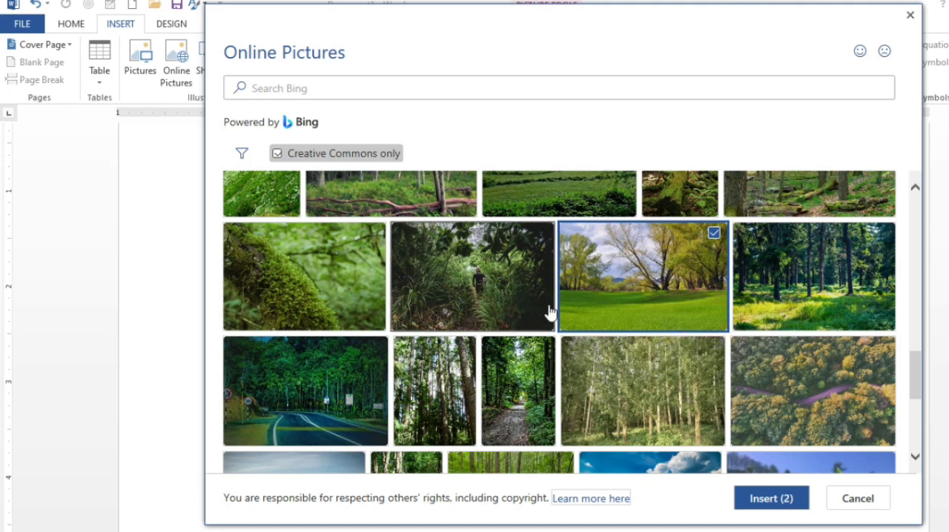
click(820, 301)
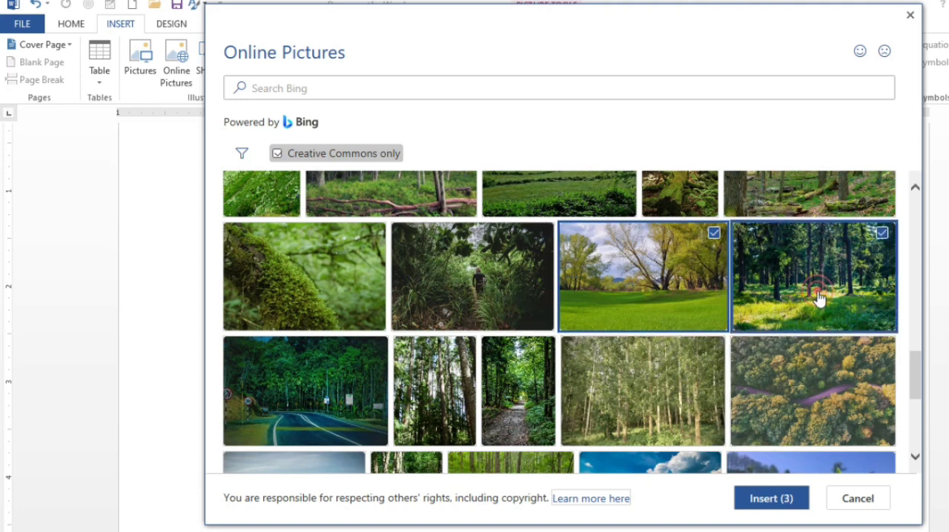
click(661, 291)
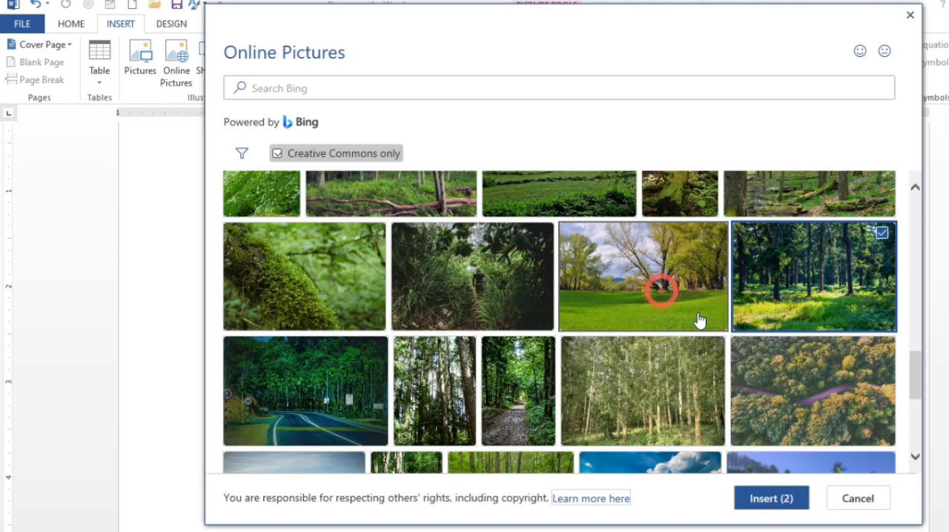
click(777, 498)
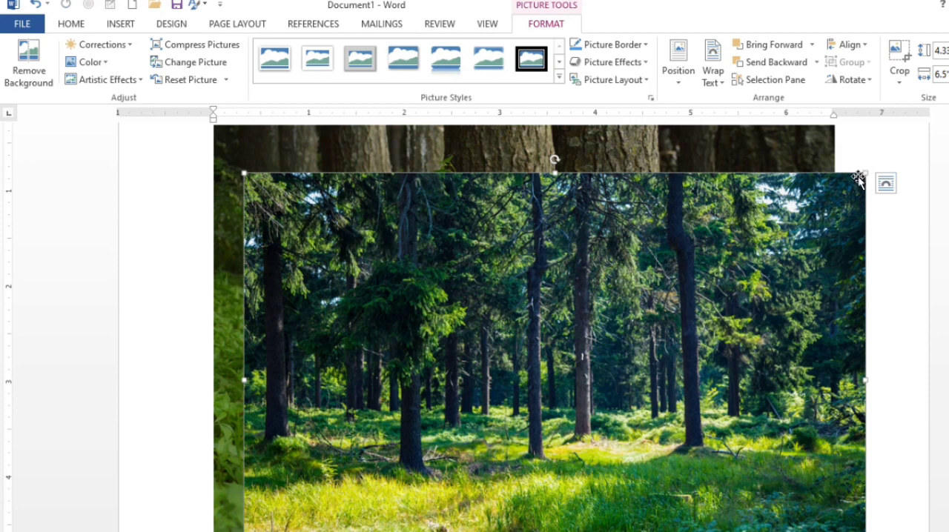
Move the sunlit forest picture down the page so it uncovers most of the tree-trunk picture
drag(685, 243, 685, 436)
scroll(622, 310, down, 6)
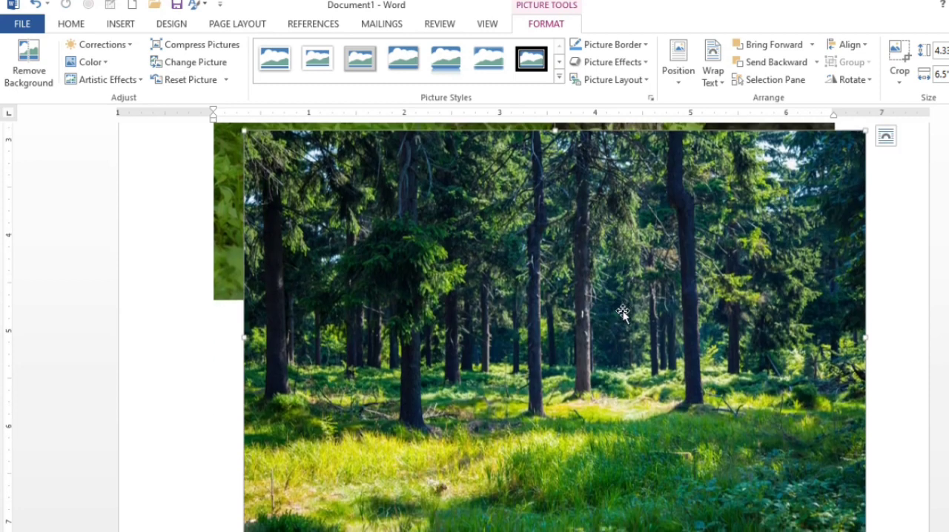
drag(604, 272, 606, 393)
scroll(606, 393, up, 5)
Shrink the tree-trunk picture proportionally to about 2.77 inches wide, uncovering the three animal cut-outs
click(597, 284)
scroll(611, 275, up, 3)
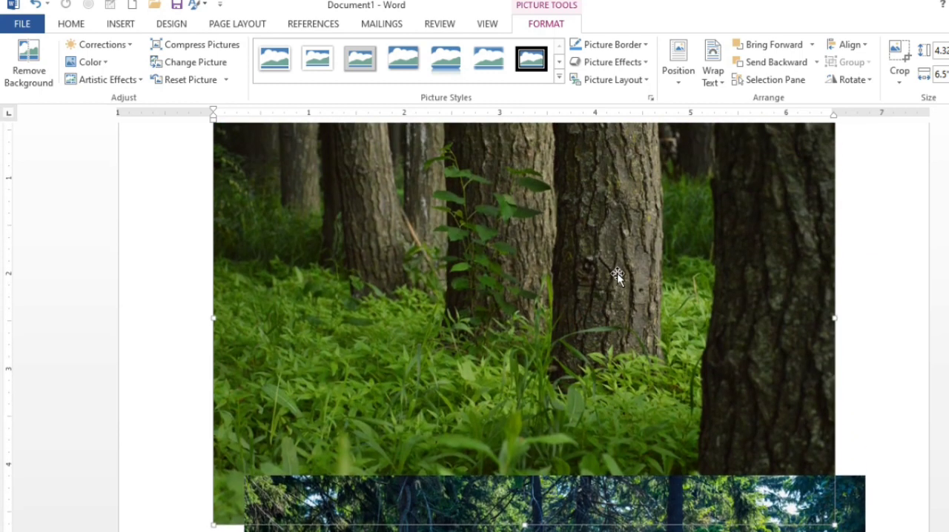
scroll(617, 276, down, 2)
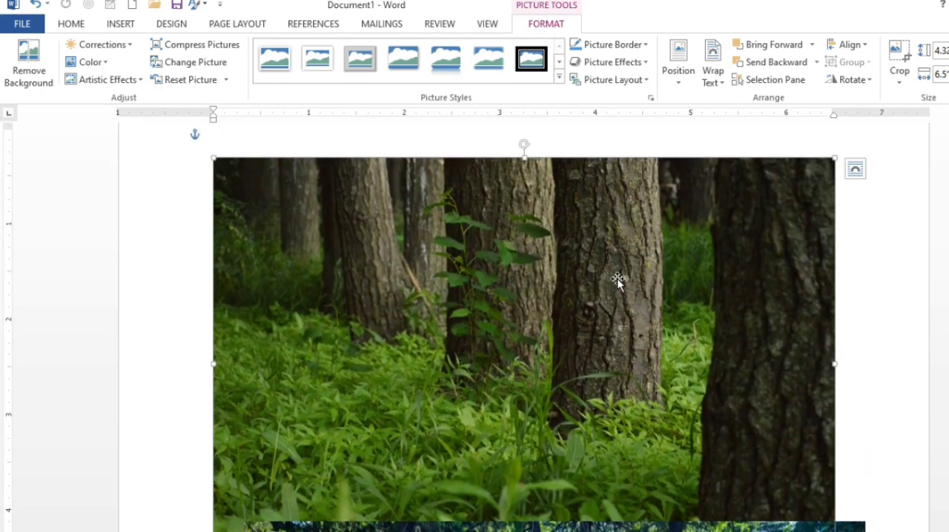
drag(832, 158, 479, 392)
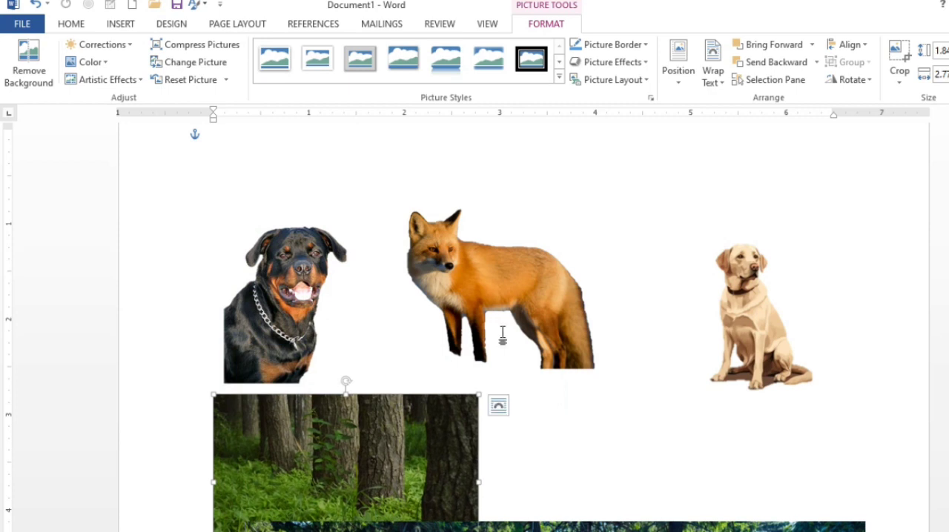
Move the small tree-trunk picture down the page, below the area for the forest scene
scroll(382, 273, down, 3)
drag(382, 274, 551, 518)
scroll(572, 371, down, 4)
drag(524, 433, 534, 466)
Move the sunlit forest picture up the page until its upper edge overlaps the lower parts of the animals
drag(587, 221, 603, 174)
scroll(605, 224, up, 6)
drag(584, 361, 561, 239)
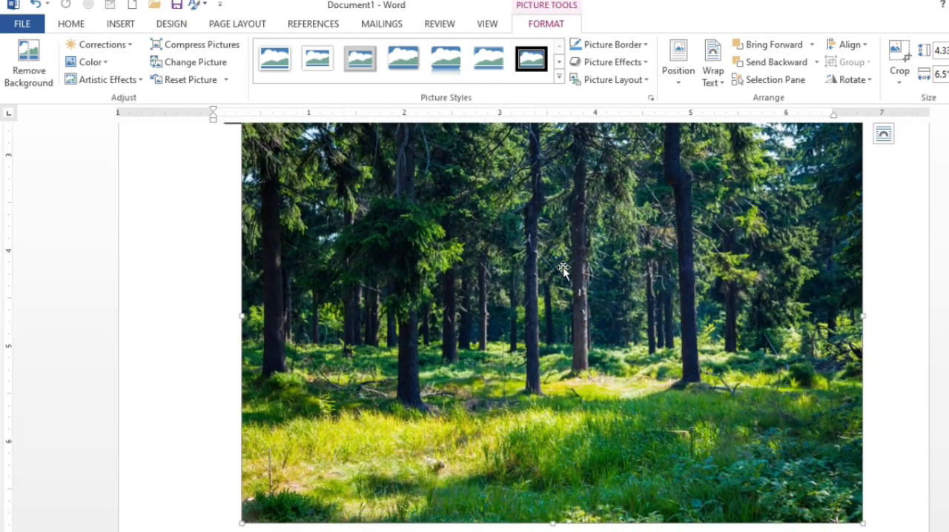
scroll(561, 319, up, 3)
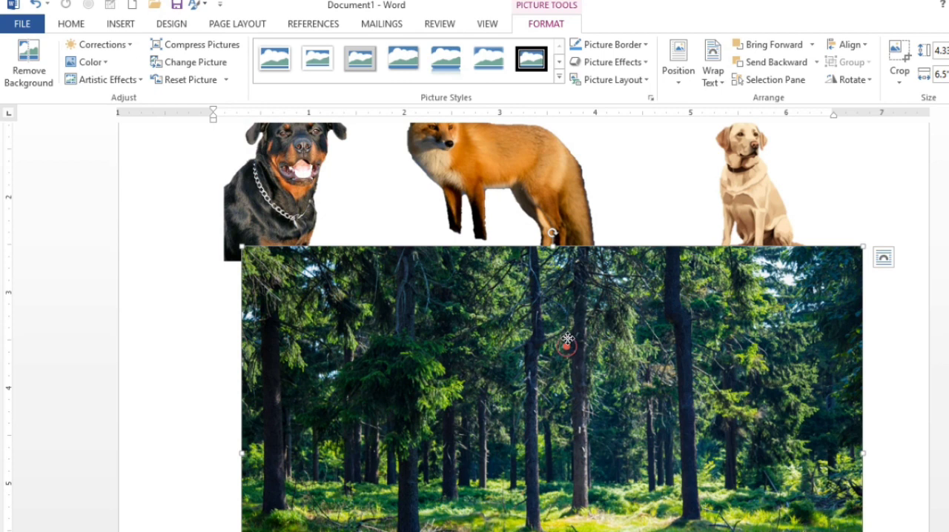
drag(566, 346, 562, 307)
scroll(562, 307, up, 2)
Bring the fox, the Labrador and the Rottweiler forward in front of the sunlit forest picture
click(517, 271)
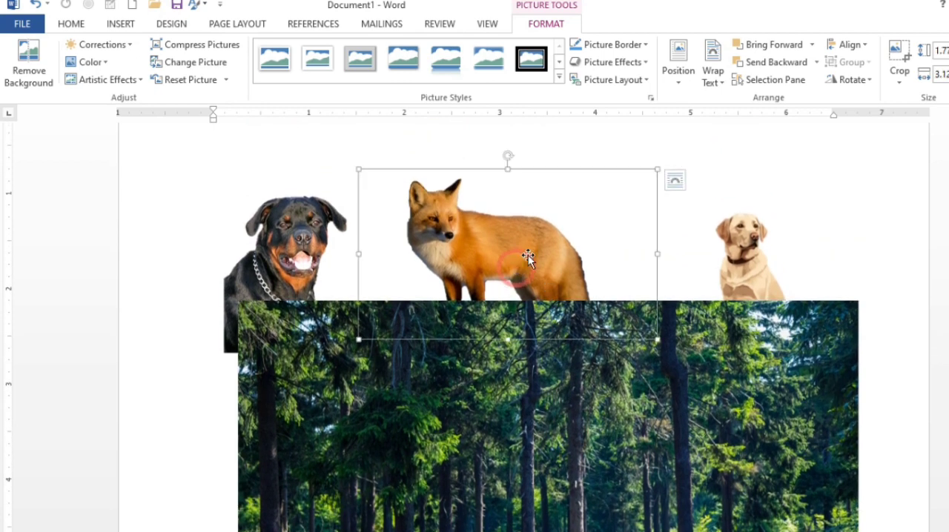
click(765, 46)
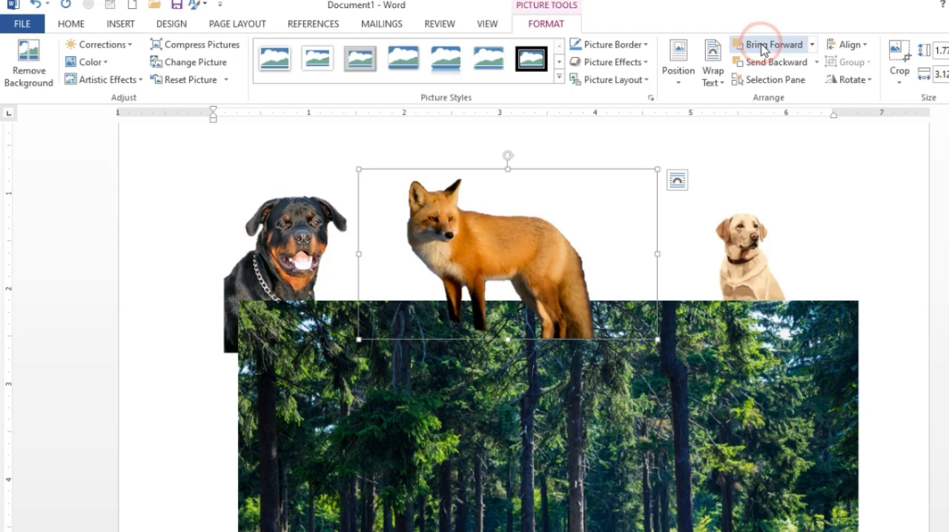
click(713, 256)
click(754, 38)
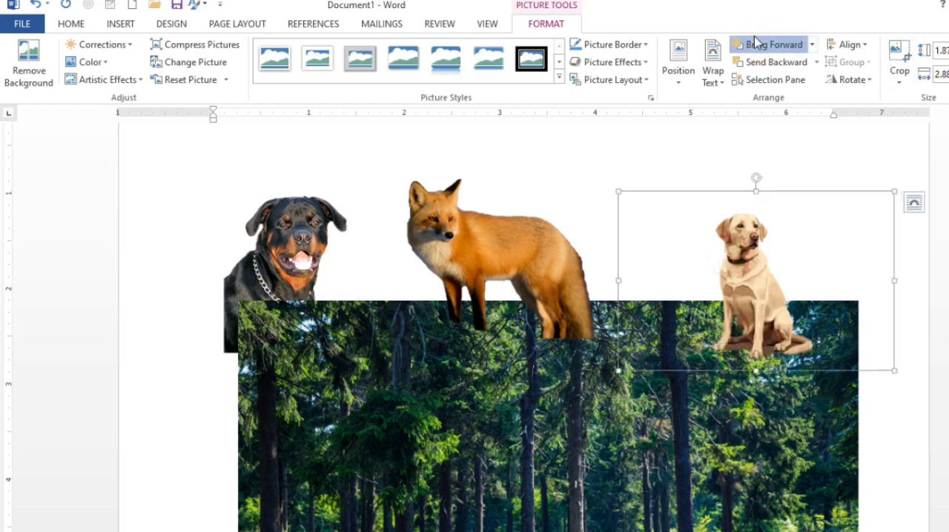
click(278, 285)
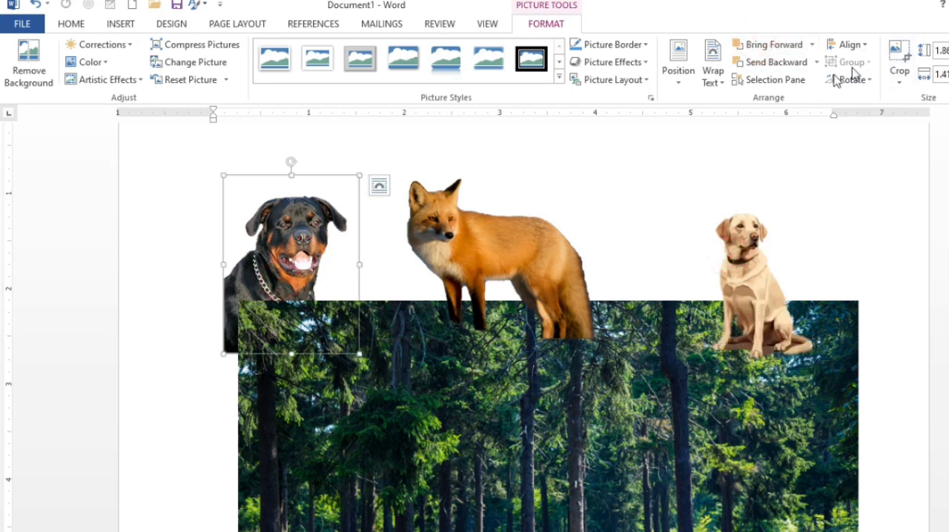
click(759, 43)
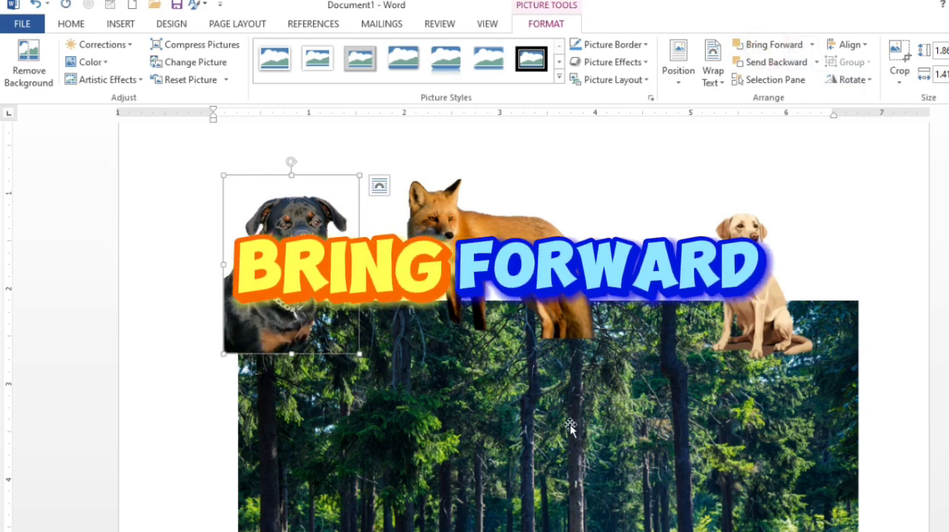
Move the fox onto the grass in the forest picture and shrink it to about 2.21 inches wide
scroll(570, 428, down, 3)
drag(535, 197, 568, 374)
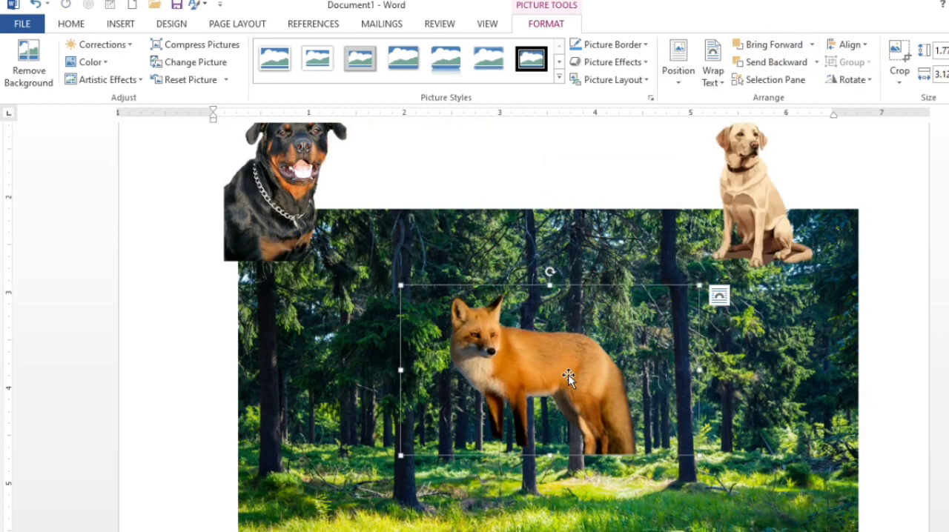
scroll(567, 374, down, 3)
drag(570, 296, 571, 301)
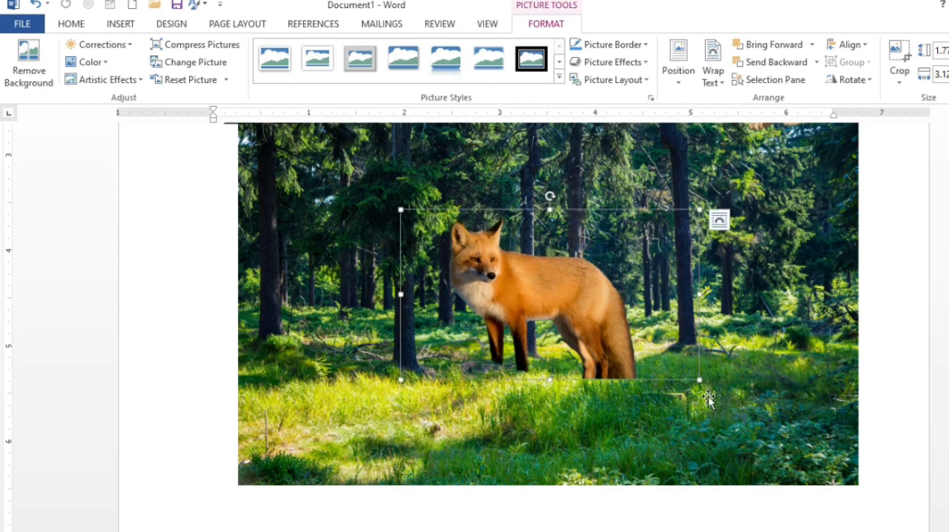
drag(699, 380, 613, 331)
drag(483, 265, 498, 360)
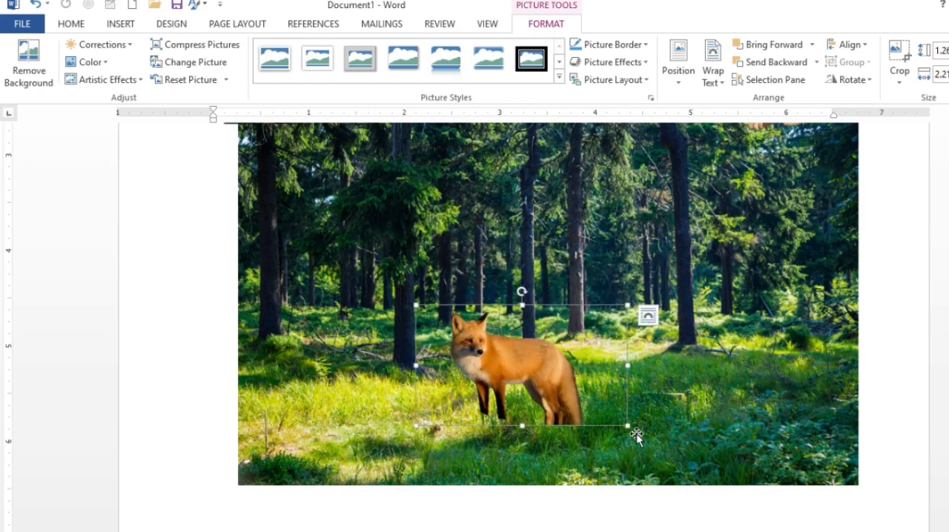
Reduce the fox further to about 1.38 inches wide and place it on the grass beside the middle tree trunks
drag(626, 425, 604, 409)
drag(524, 374, 615, 382)
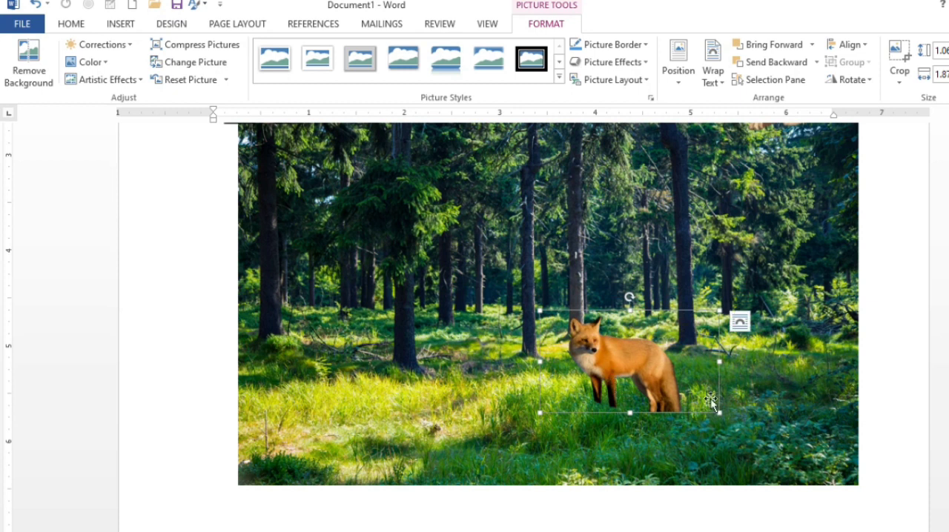
drag(719, 413, 666, 392)
drag(618, 364, 588, 368)
drag(658, 401, 645, 394)
drag(608, 366, 608, 372)
scroll(606, 367, down, 1)
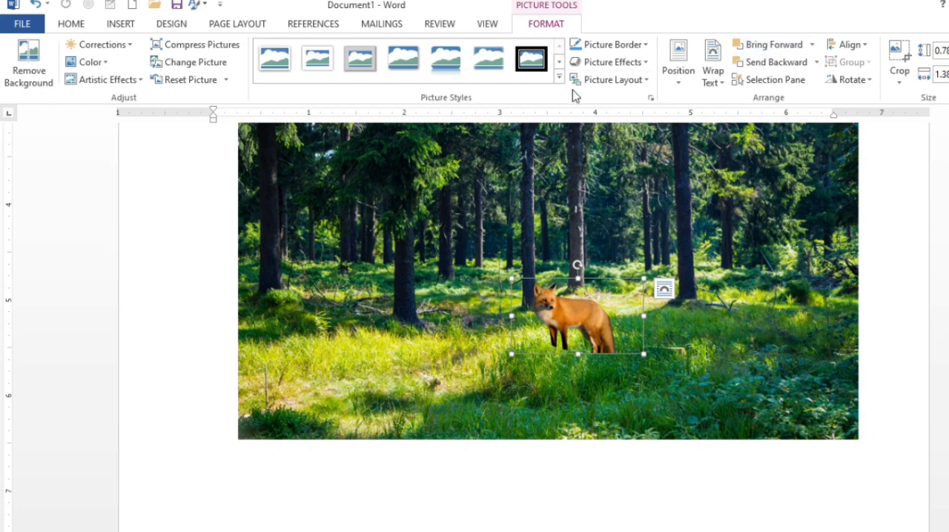
Place the Labrador in the lower-right corner of the forest picture and shrink its frame to about 2.73 inches wide
scroll(673, 219, up, 2)
click(718, 236)
scroll(718, 236, down, 4)
drag(763, 142, 779, 361)
scroll(610, 386, down, 1)
scroll(821, 339, down, 2)
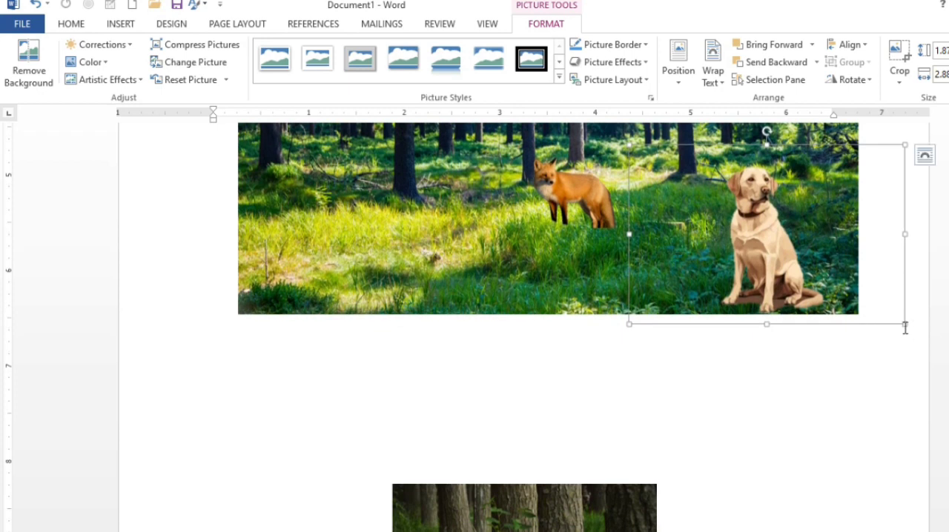
drag(903, 323, 831, 317)
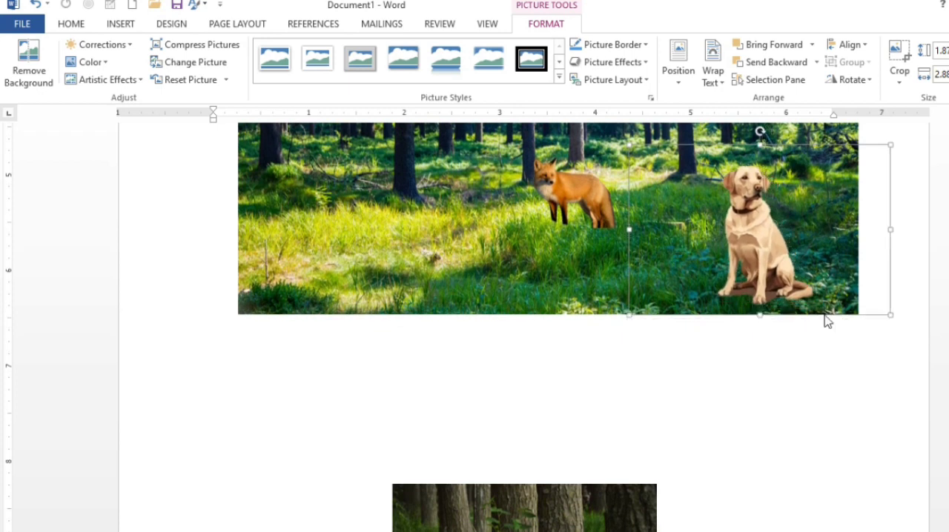
drag(779, 251, 786, 259)
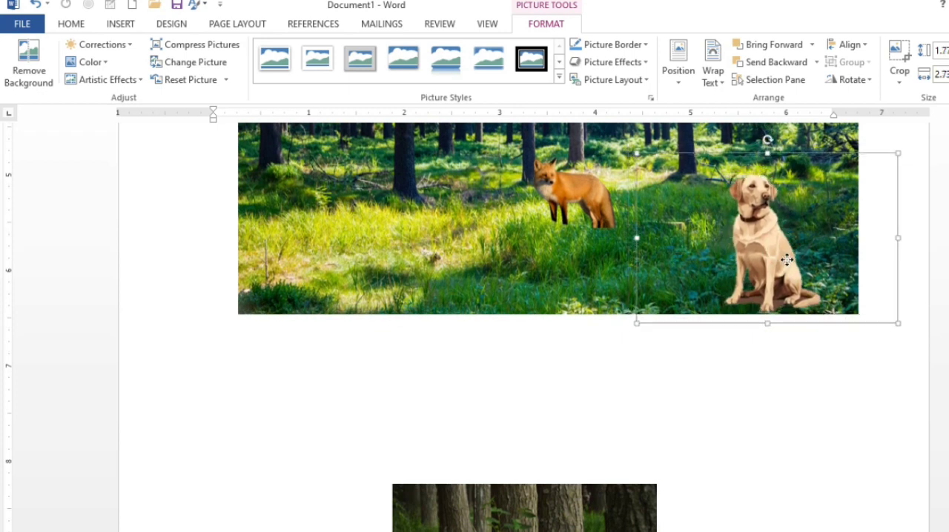
Move the Rottweiler into the left side of the forest picture and shrink it to about 0.34 inches high
scroll(653, 272, up, 2)
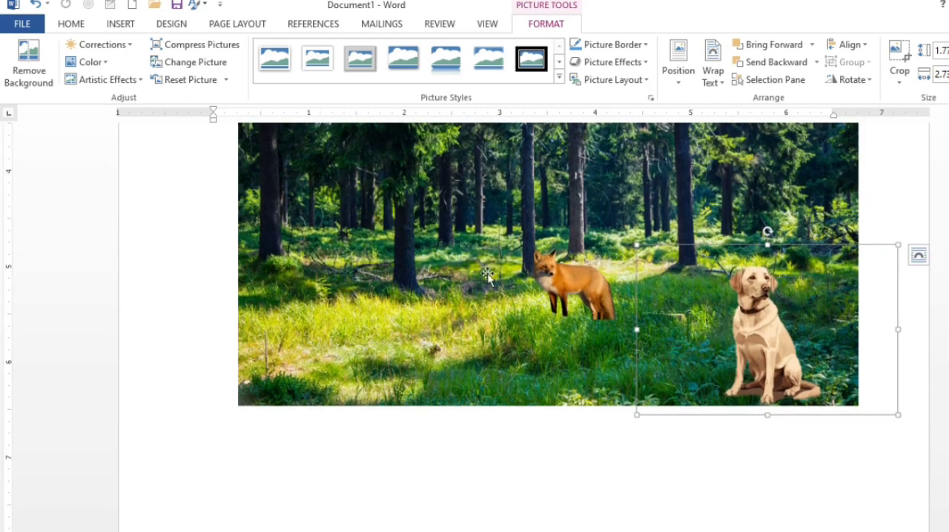
scroll(460, 269, up, 4)
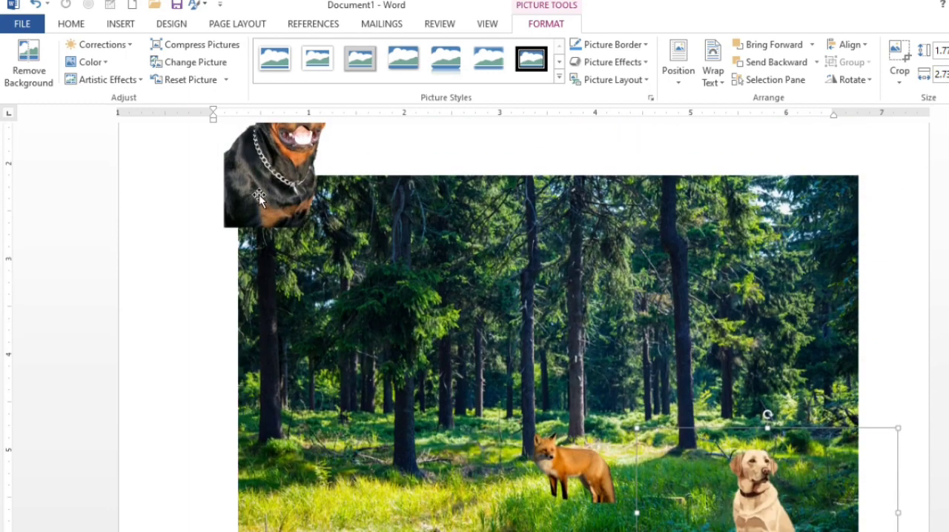
drag(259, 195, 291, 381)
scroll(369, 351, down, 2)
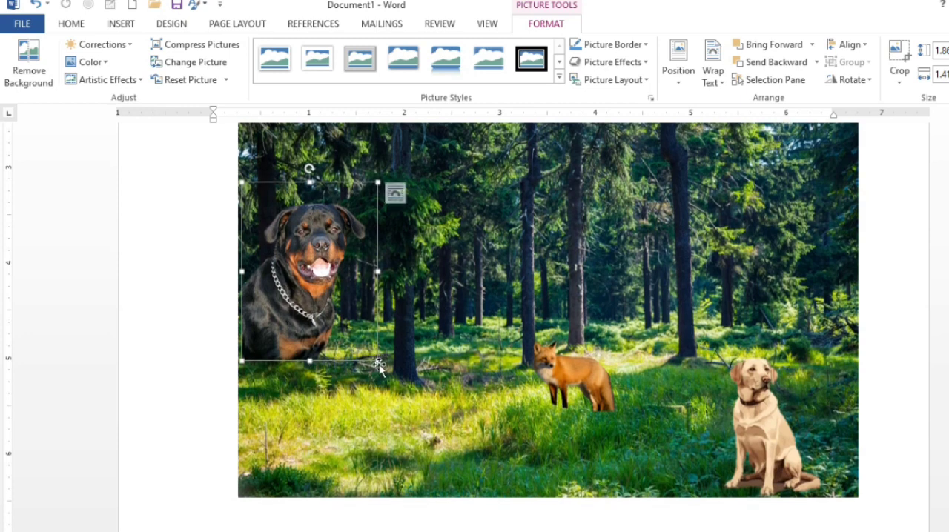
drag(379, 364, 331, 331)
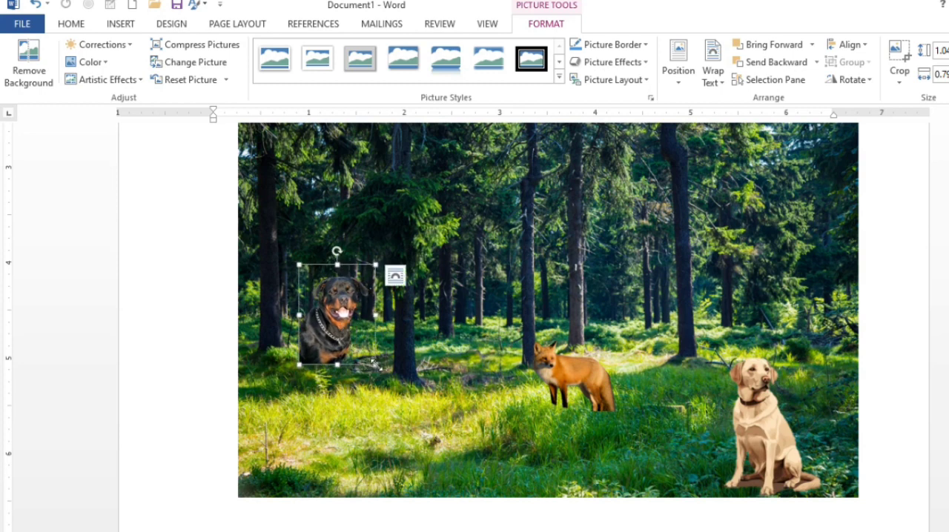
drag(375, 365, 302, 324)
Position the tiny Rottweiler at grass level right beside the leftmost large tree trunk and deselect it
scroll(302, 324, up, 4)
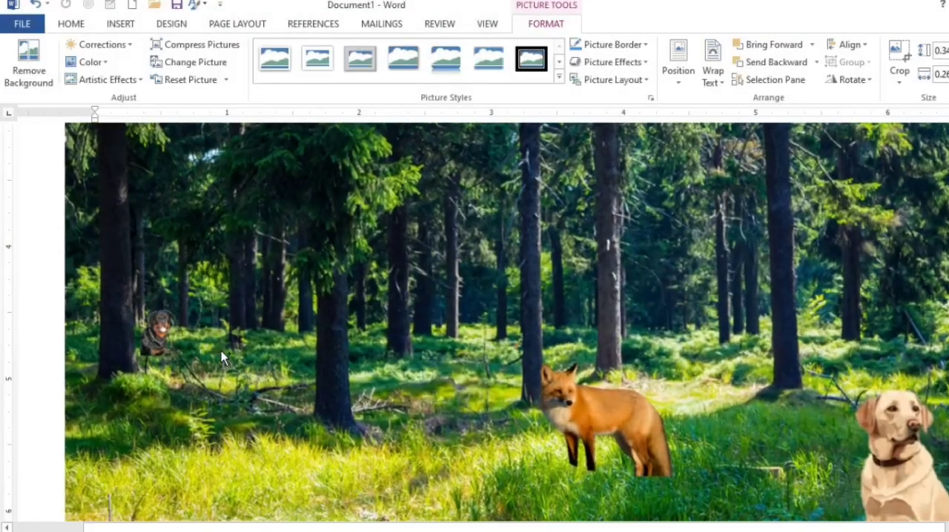
drag(145, 338, 145, 351)
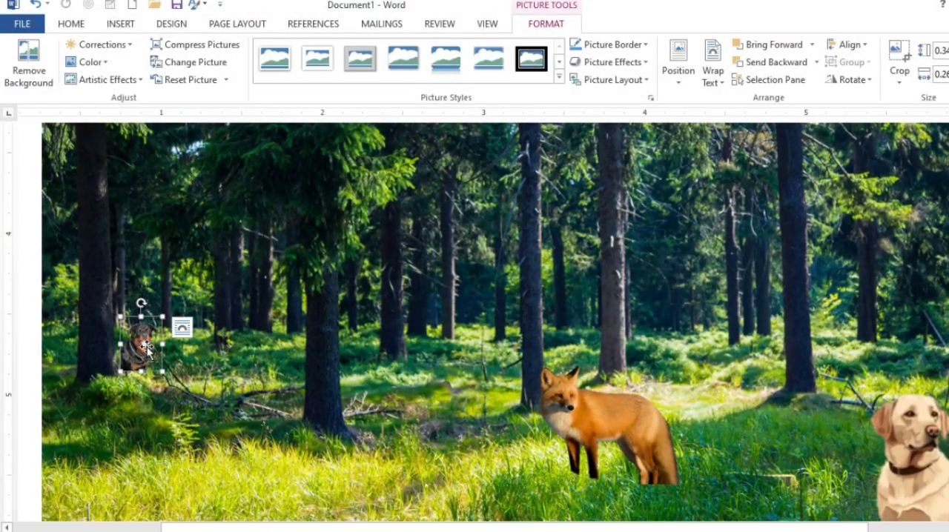
drag(247, 528, 174, 527)
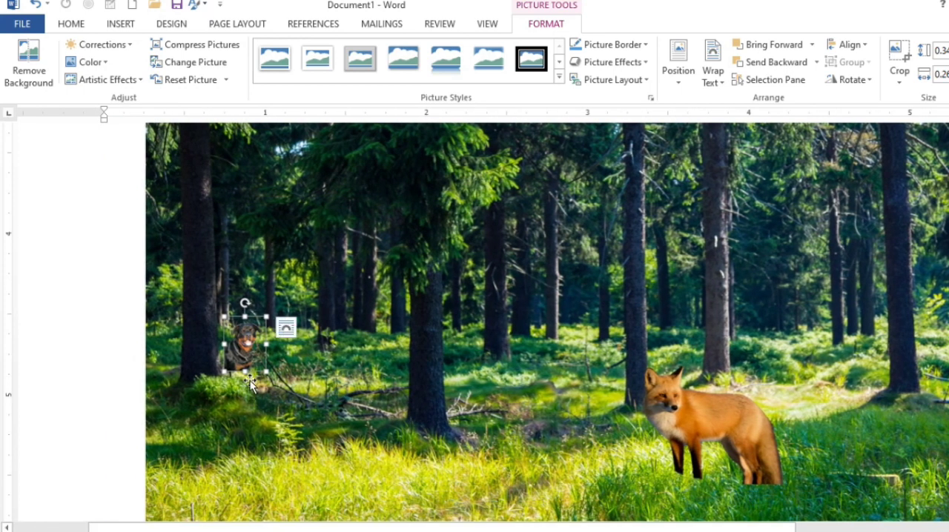
drag(249, 356, 250, 365)
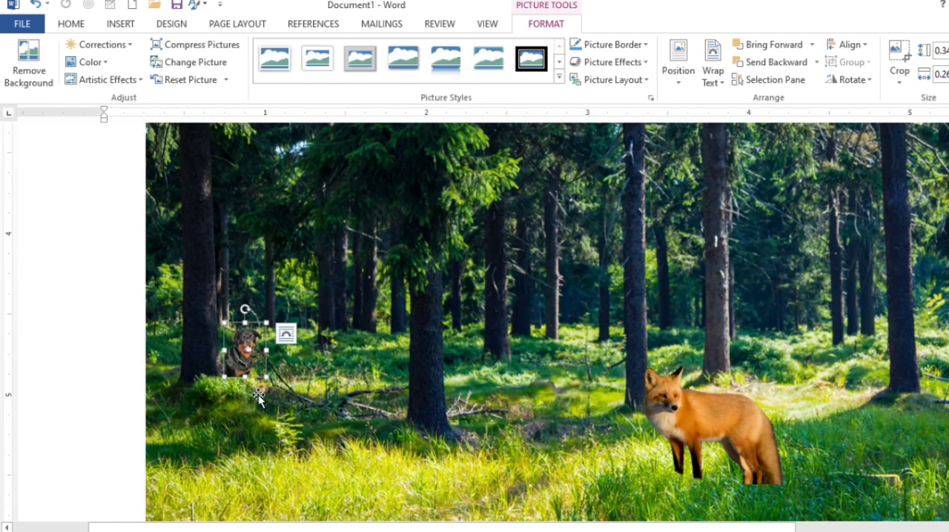
click(255, 399)
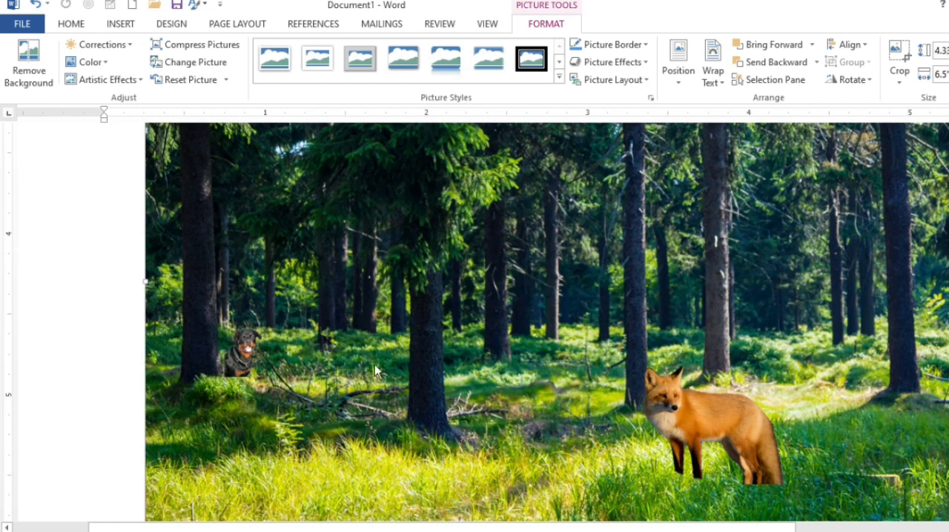
Apply the slightly brighter, highest-contrast correction preset to the small Rottweiler beside the leftmost large trunk
click(249, 349)
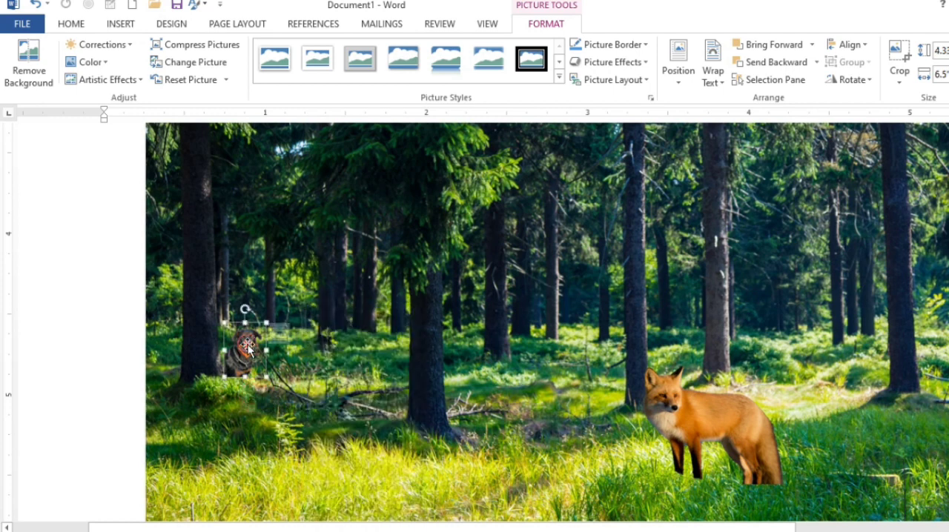
click(104, 45)
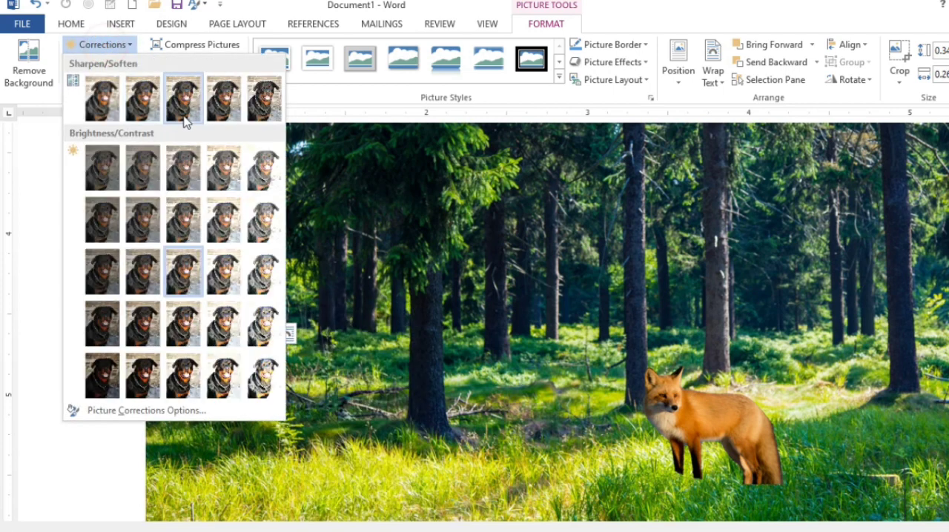
click(225, 379)
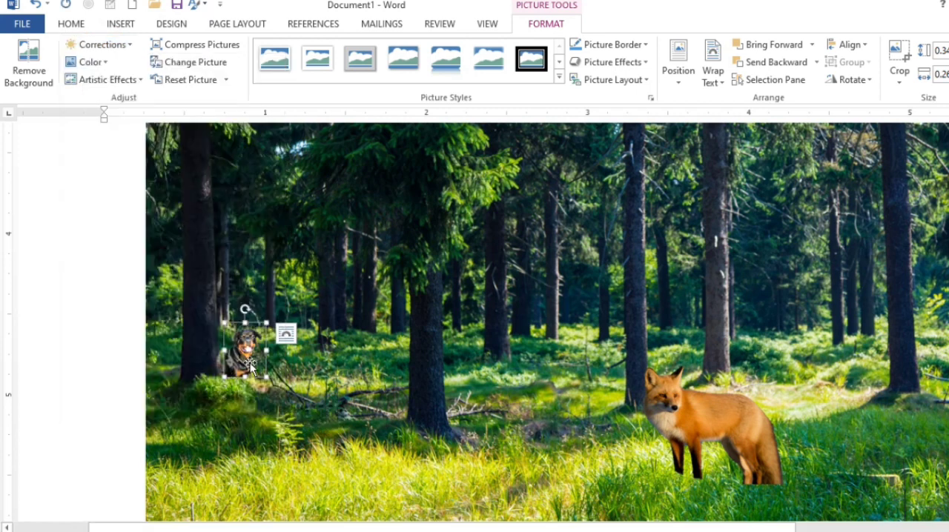
Set the fox picture's colour saturation to 300%
click(723, 418)
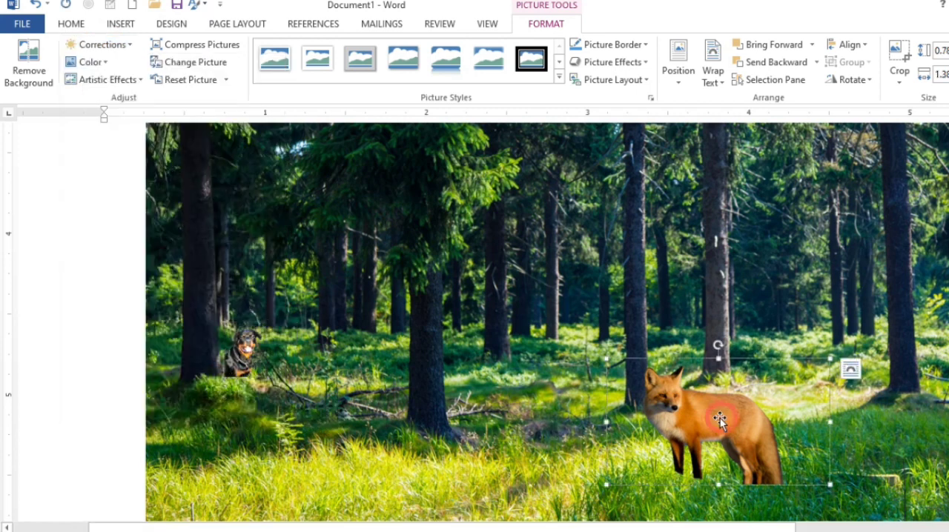
click(104, 62)
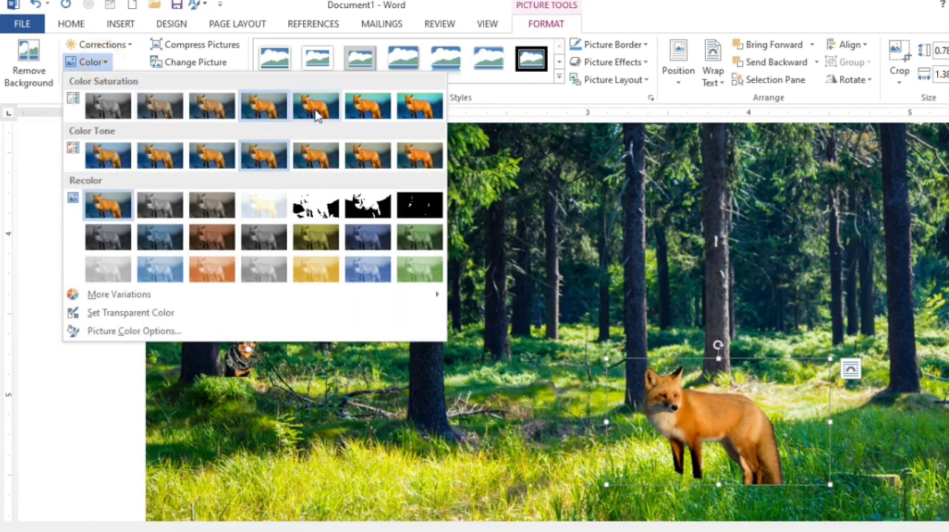
click(366, 112)
Apply the normal brightness and contrast correction preset to the Labrador
scroll(919, 411, down, 6)
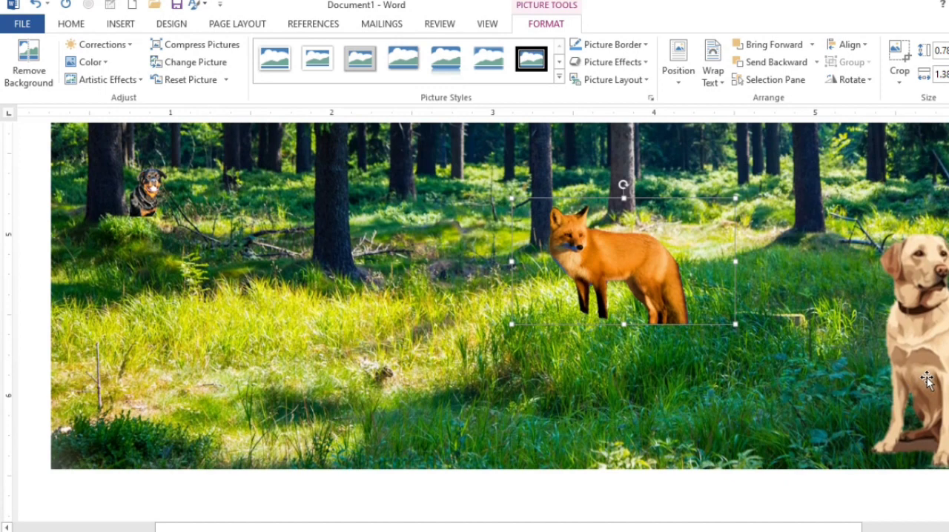
click(923, 379)
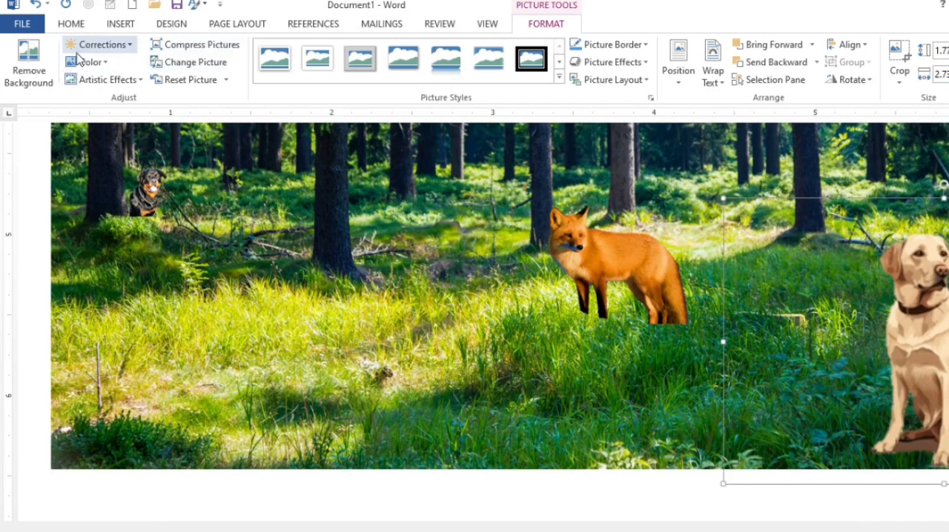
click(101, 44)
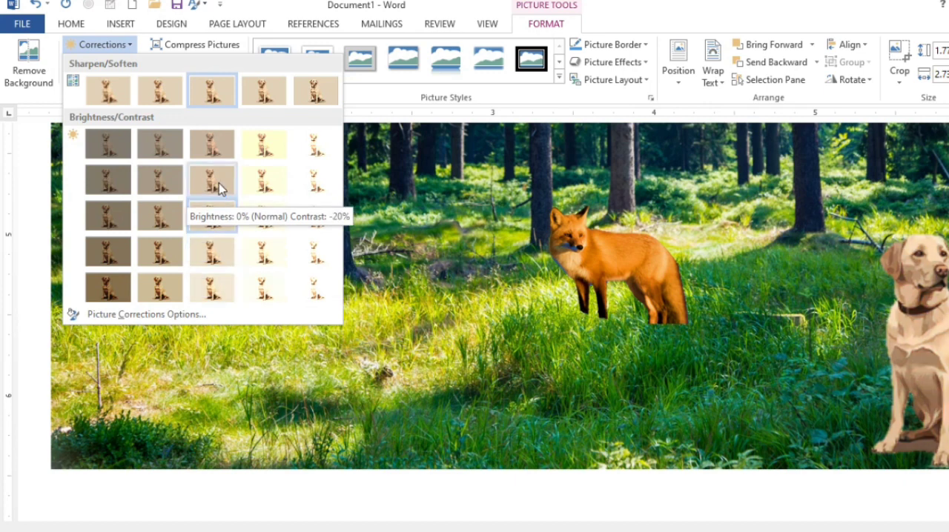
click(211, 213)
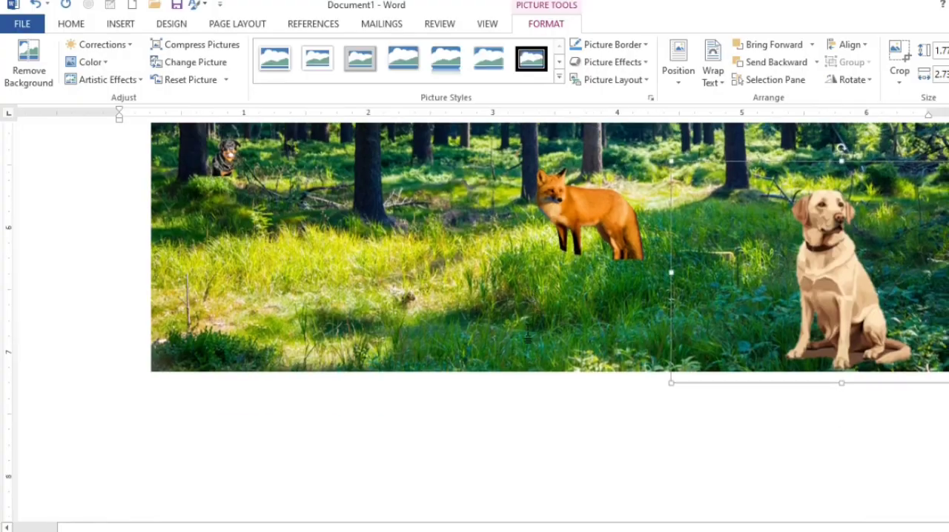
Move the Labrador up out of the lower-right corner of the forest picture to the area in front of the right-hand tree trunk
scroll(528, 338, down, 1)
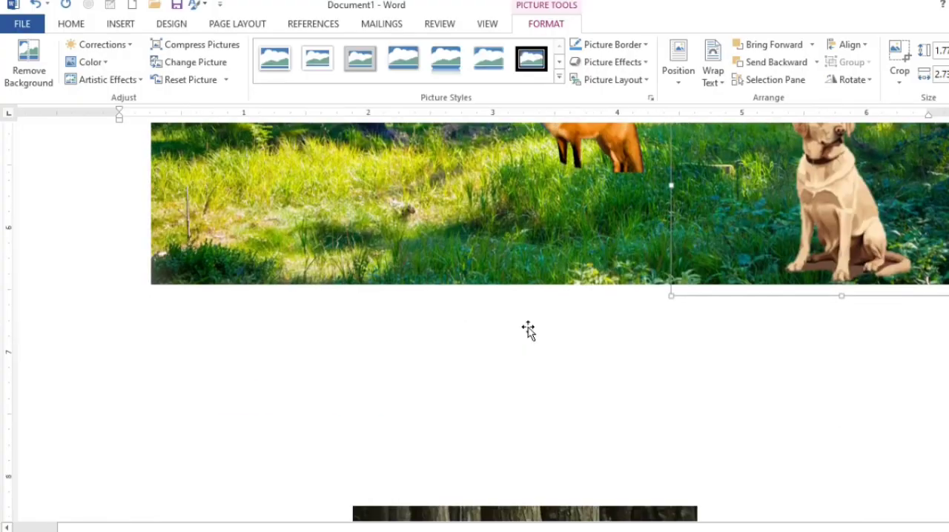
scroll(528, 331, up, 3)
scroll(556, 346, down, 2)
scroll(556, 345, up, 1)
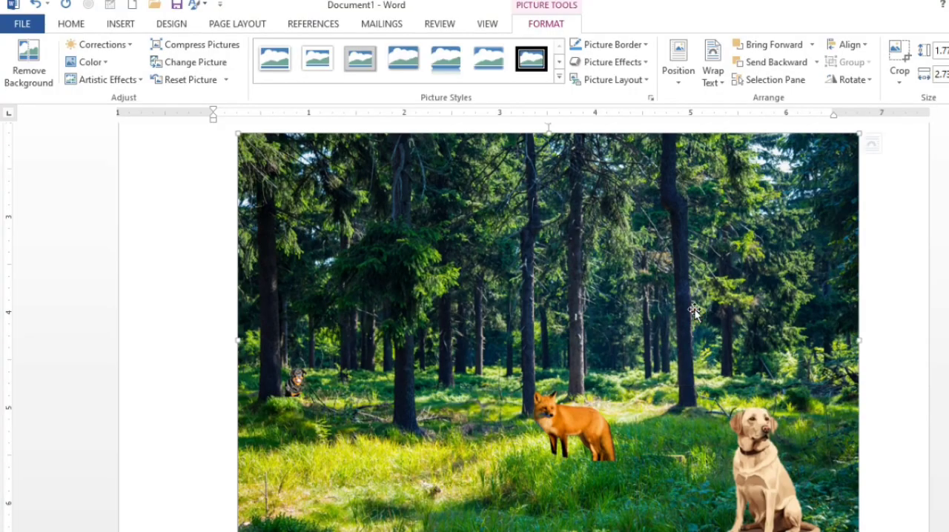
scroll(694, 311, down, 2)
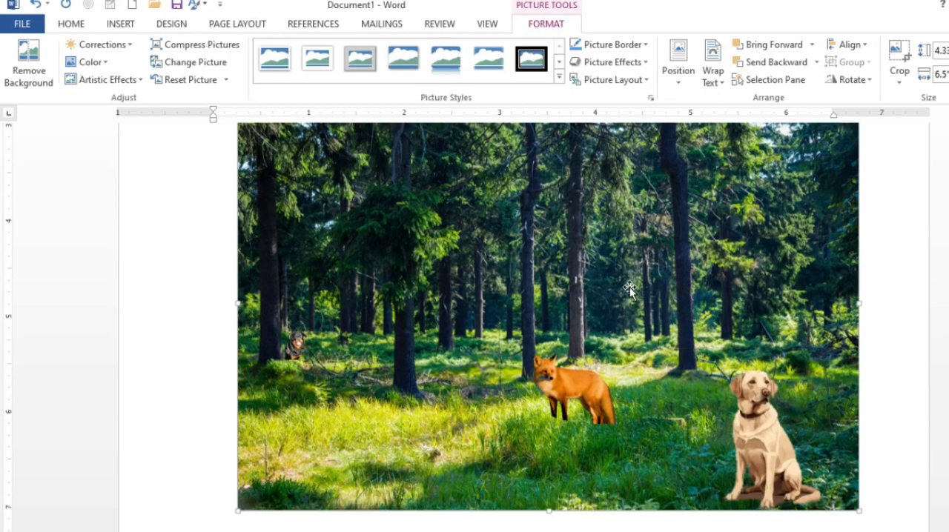
click(757, 394)
mouse_move(757, 390)
mouse_down()
mouse_move(738, 348)
mouse_move(749, 374)
mouse_up()
scroll(776, 426, up, 2)
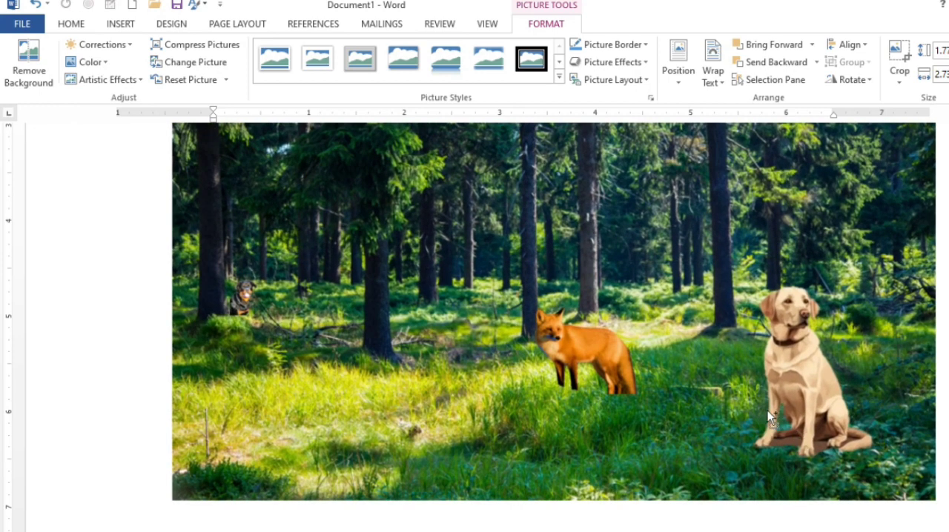
drag(819, 404, 738, 341)
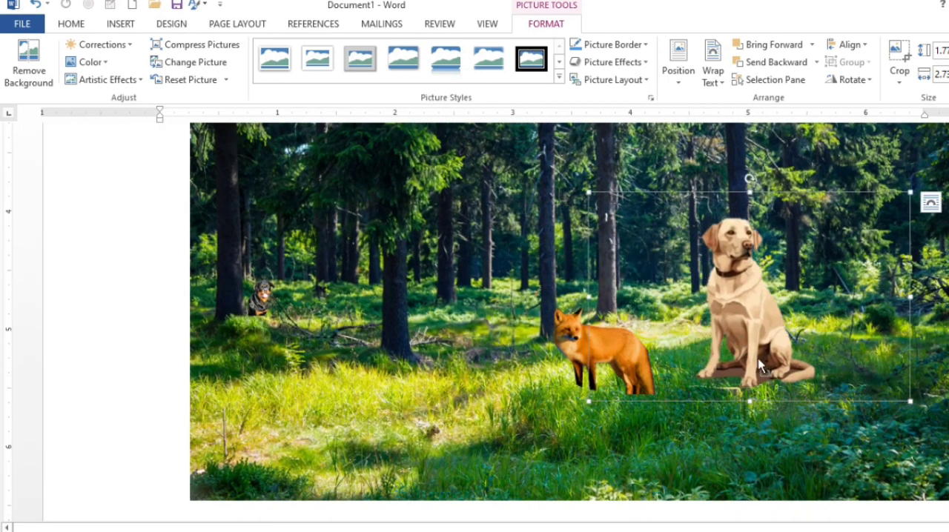
scroll(759, 365, up, 4)
drag(842, 376, 811, 367)
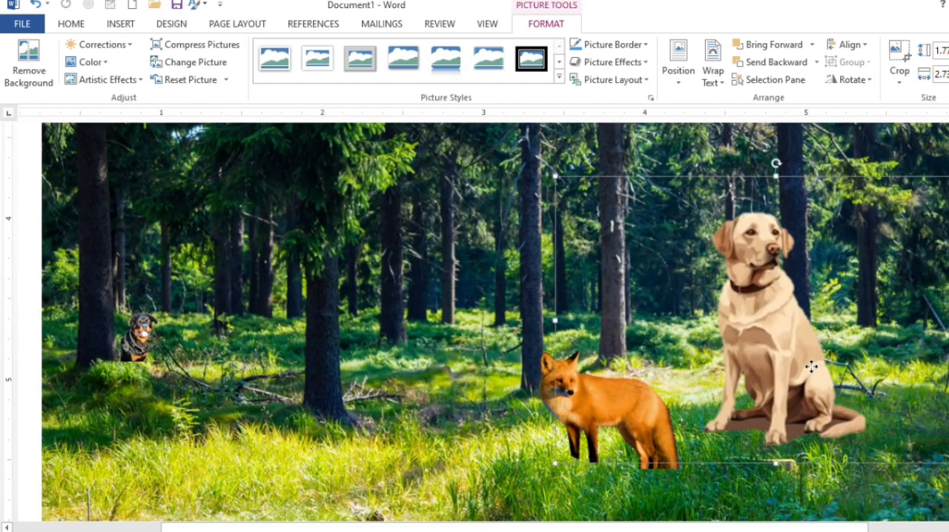
Refine the Labrador's background removal by marking the shadow between its paws and beside its tail for removal, and keep the changes
click(26, 74)
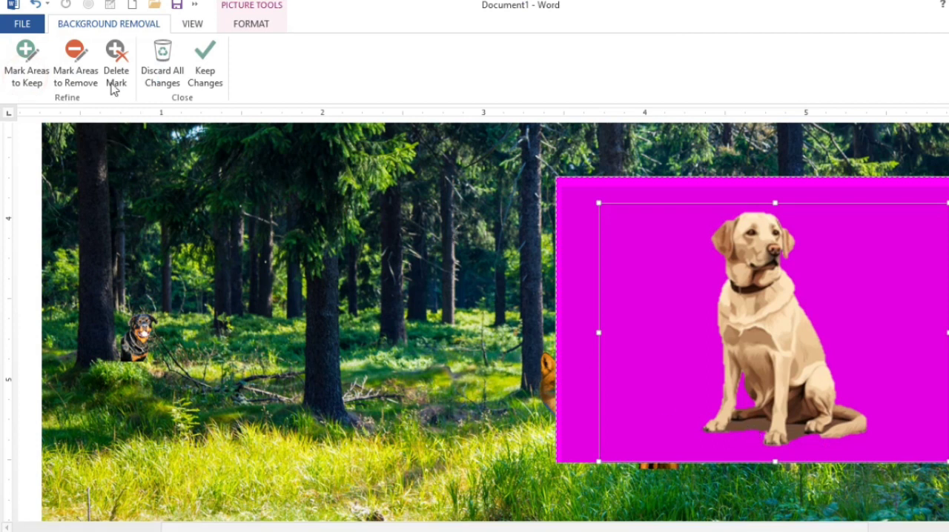
click(76, 71)
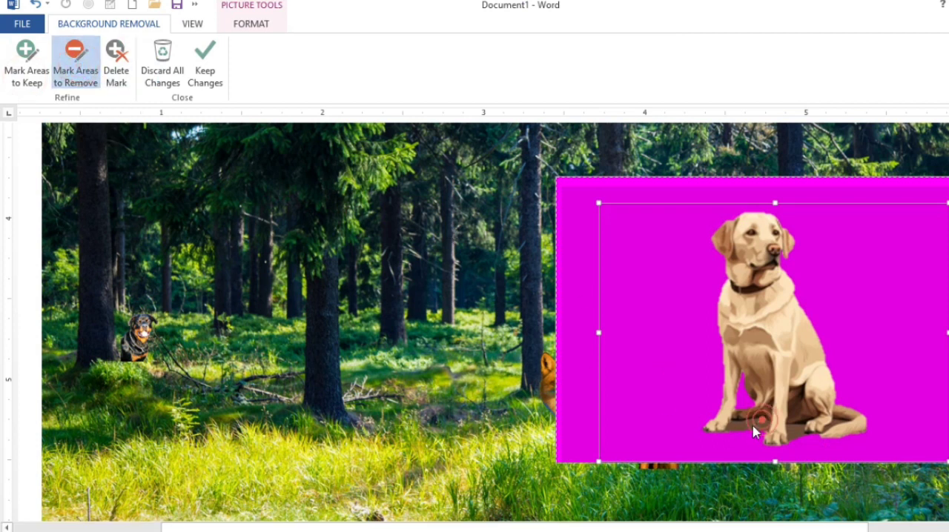
click(796, 427)
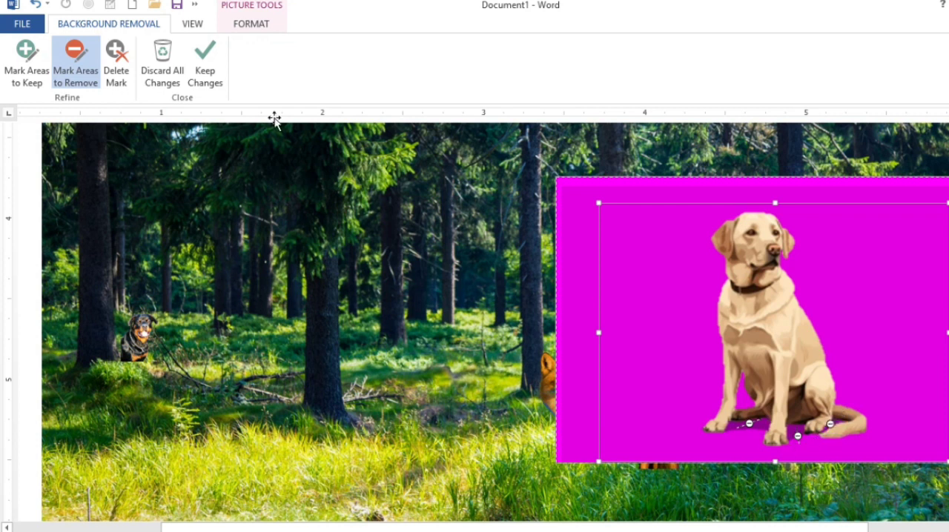
click(207, 74)
Shrink the Labrador's frame to about 2.11 inches wide and move it onto the grass to the right of the fox
scroll(425, 308, down, 3)
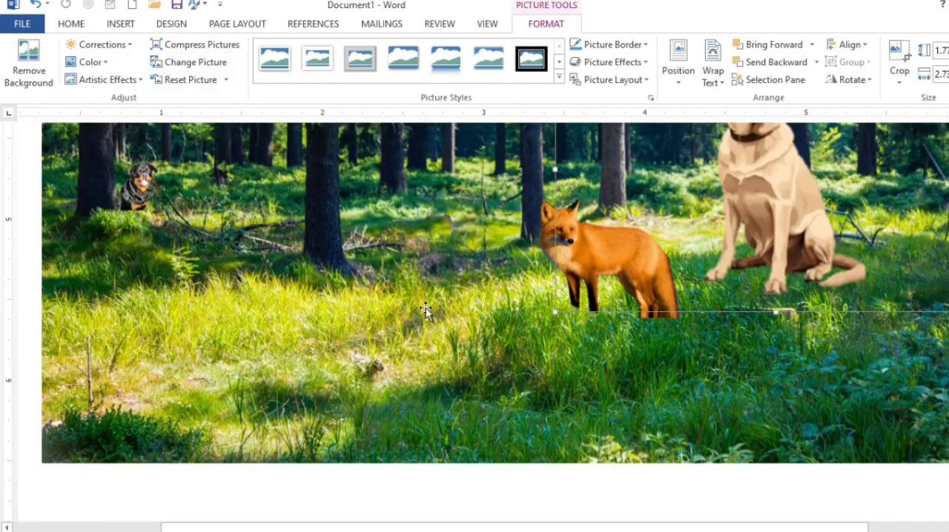
drag(948, 302, 896, 238)
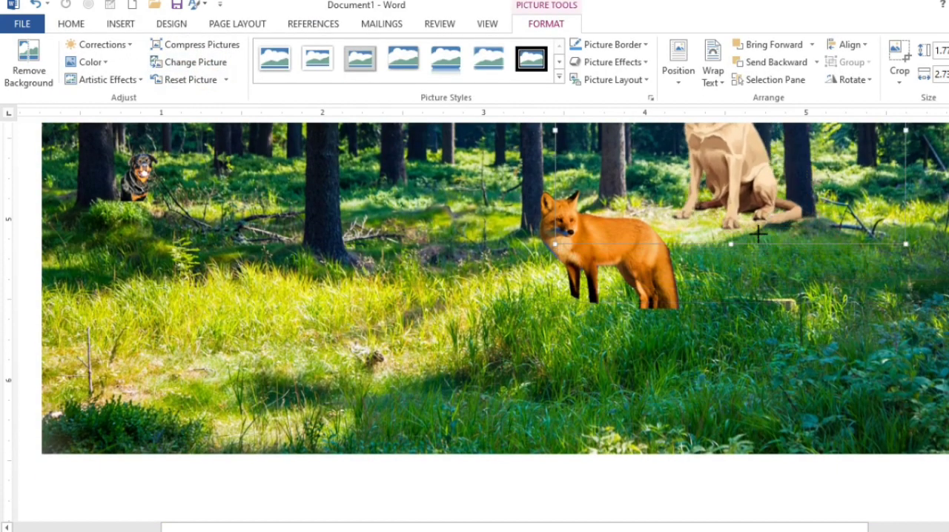
scroll(730, 217, up, 2)
drag(723, 214, 827, 399)
click(824, 395)
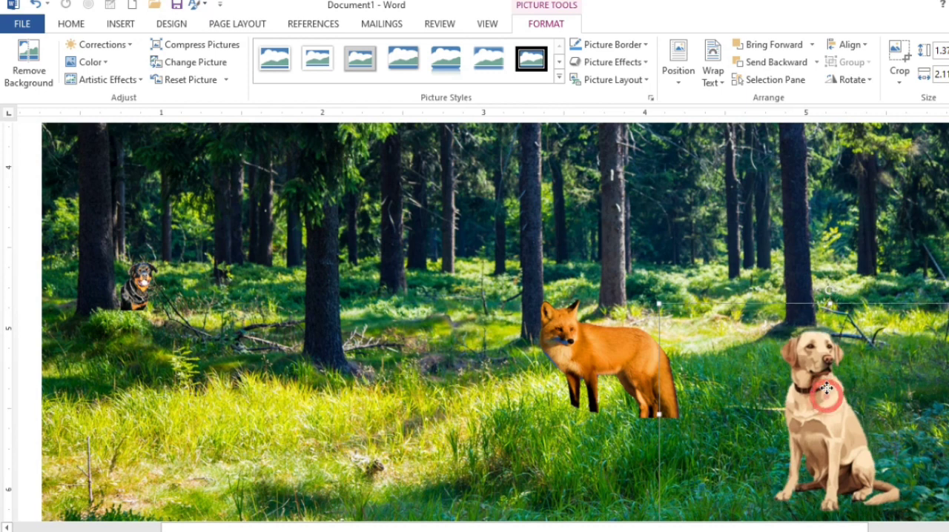
Reduce the Labrador a little further, place it in the forest picture's lower-right corner and select the forest picture
scroll(759, 327, down, 3)
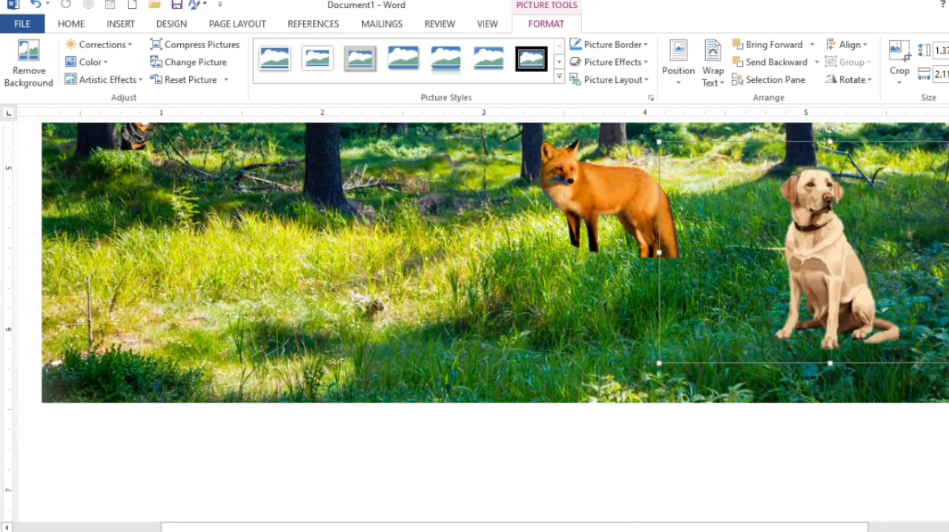
drag(948, 363, 860, 319)
drag(805, 276, 943, 361)
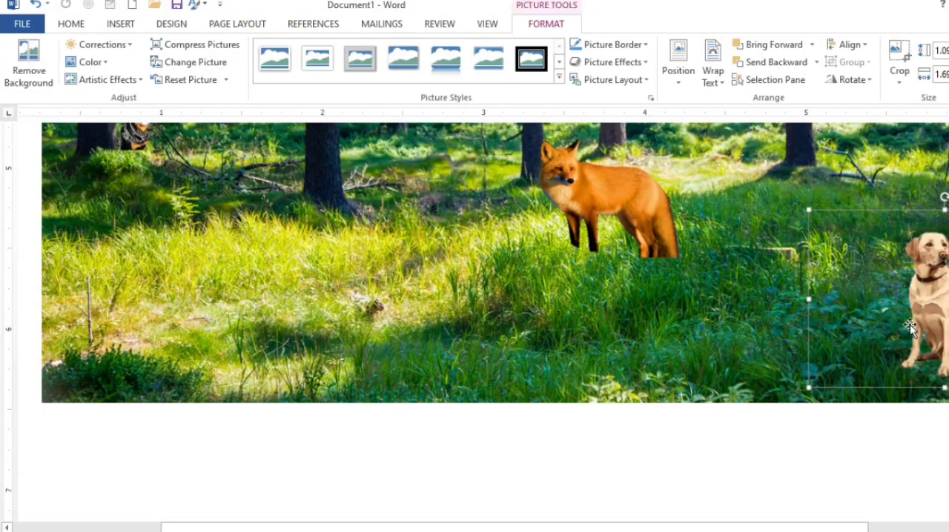
scroll(899, 290, down, 1)
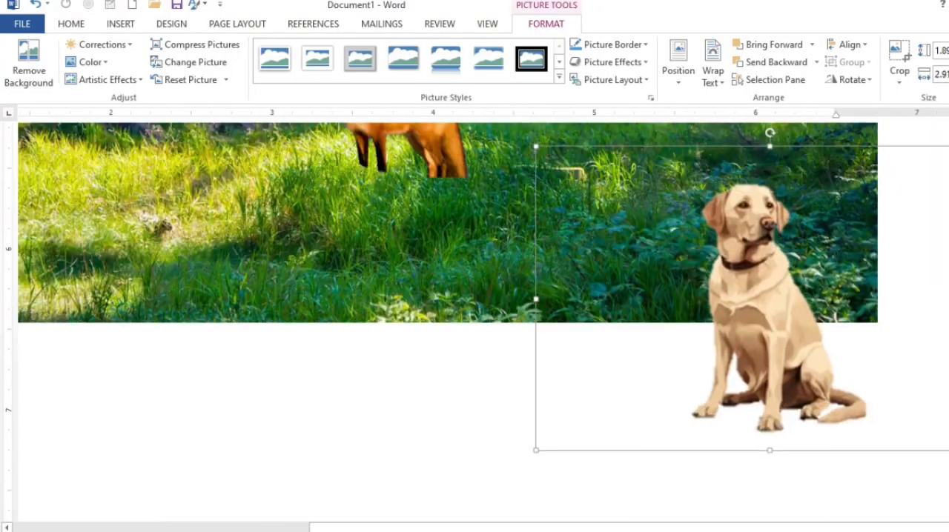
drag(786, 297, 586, 297)
drag(811, 455, 615, 330)
drag(529, 318, 827, 280)
click(495, 273)
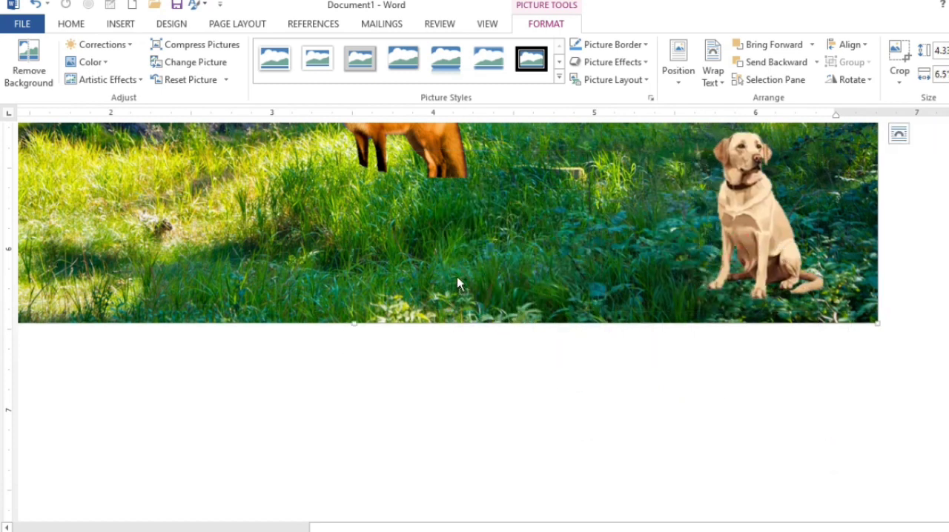
Examine the whole forest composition and the placement of the Rottweiler, fox and Labrador in it
scroll(457, 278, down, 4)
scroll(457, 279, down, 3)
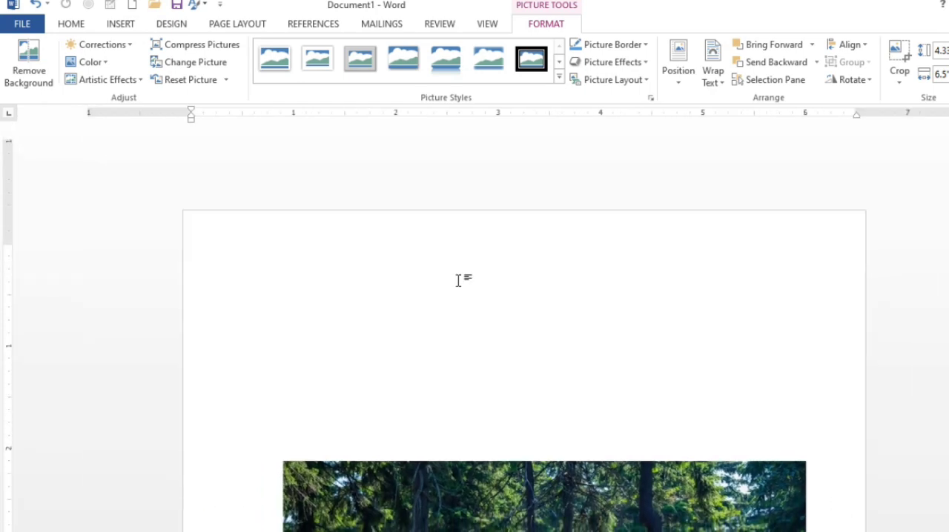
scroll(458, 280, down, 5)
scroll(535, 305, up, 2)
scroll(535, 305, down, 2)
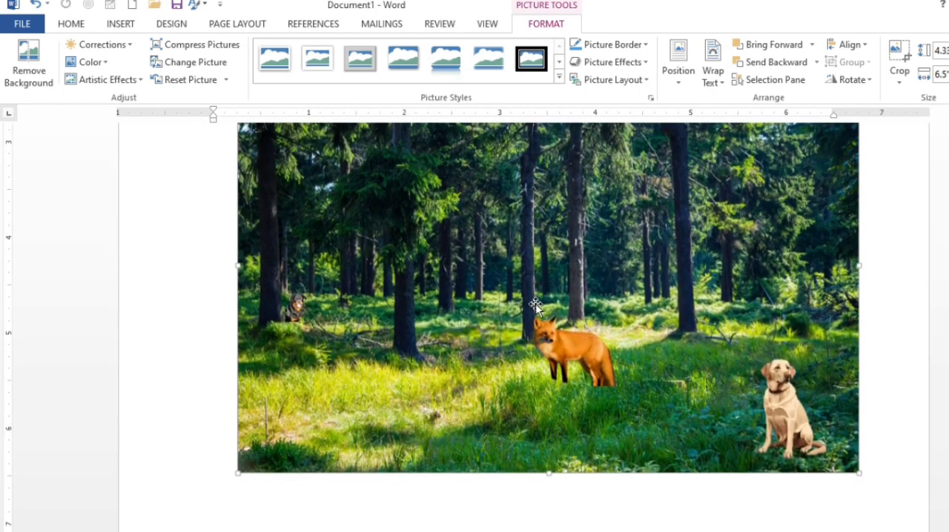
click(297, 309)
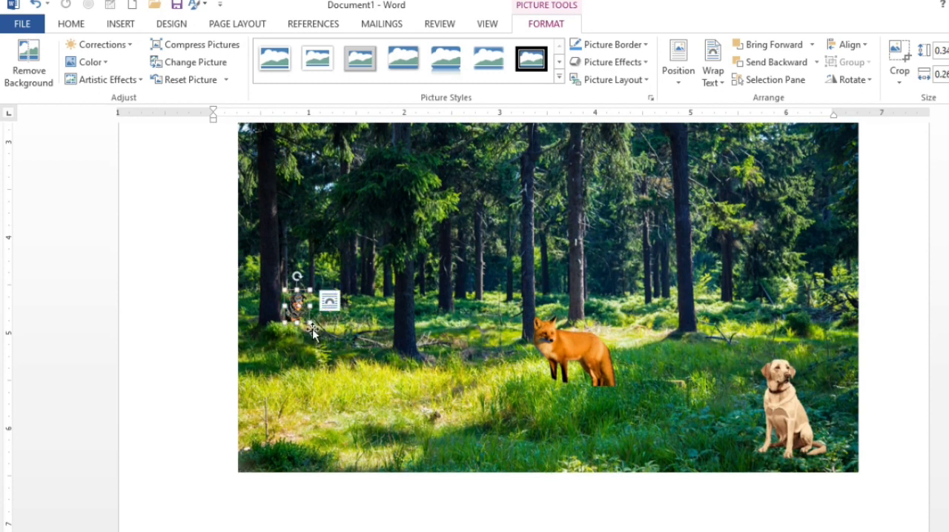
click(374, 350)
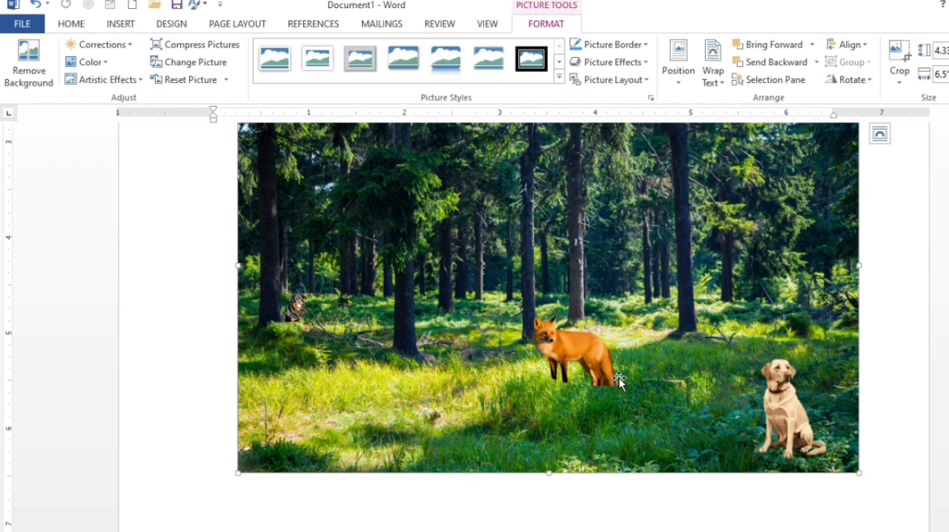
Try shifting the forest picture slightly to the right on its own, and put it back in its original position
scroll(619, 382, up, 1)
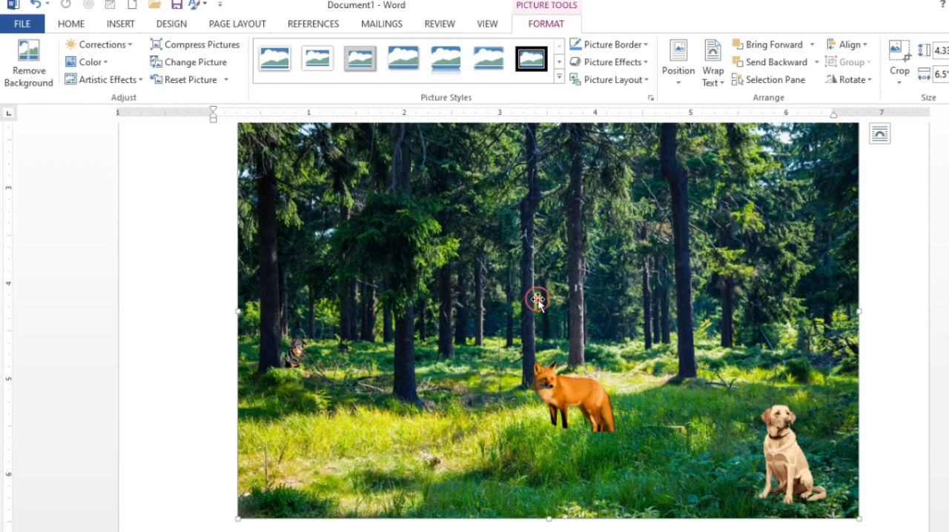
mouse_move(538, 300)
mouse_down()
mouse_move(585, 301)
mouse_move(519, 300)
mouse_move(572, 300)
mouse_move(552, 299)
mouse_up()
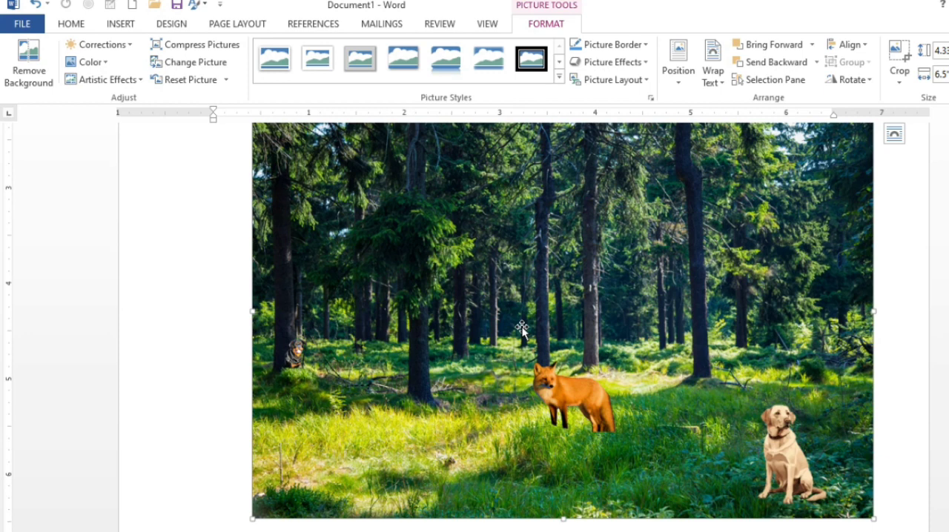
key(Left)
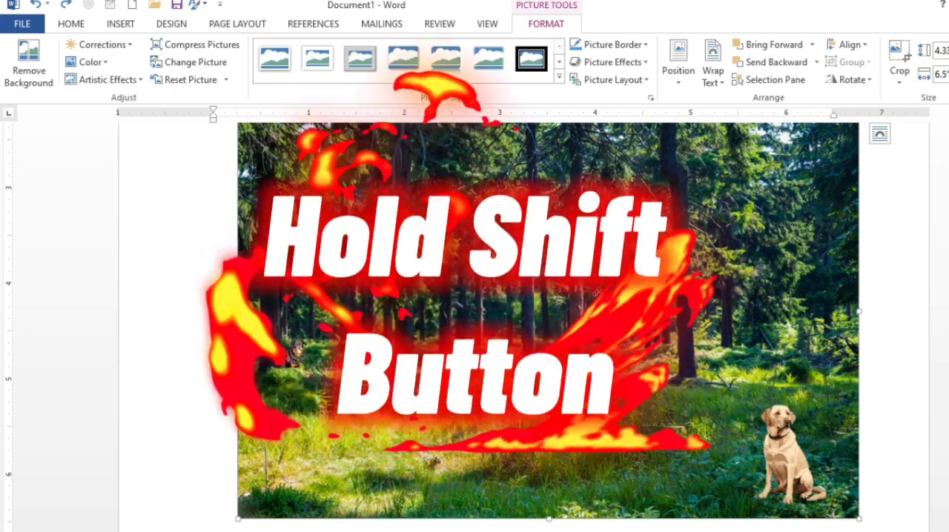
Add the Rottweiler, fox and Labrador to the forest picture's selection and group all four pictures into one object
shift+click(300, 356)
shift+click(571, 396)
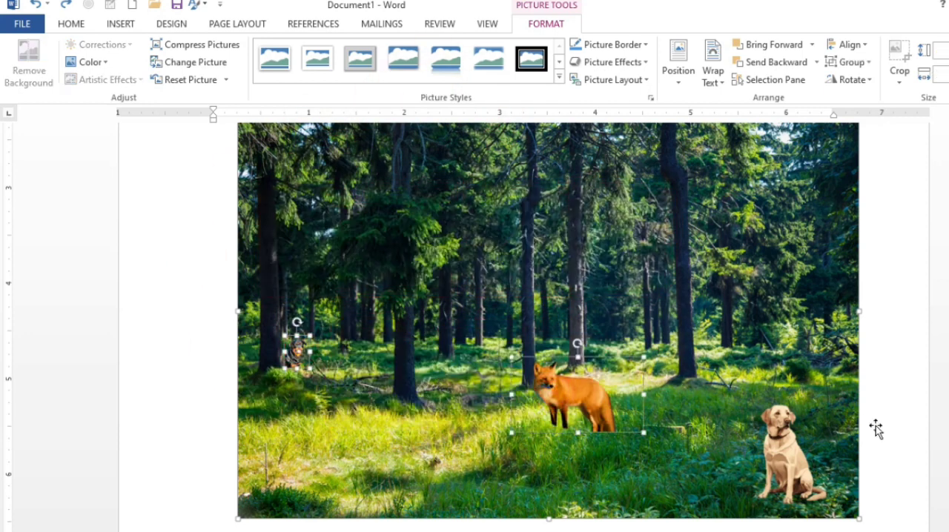
shift+click(782, 450)
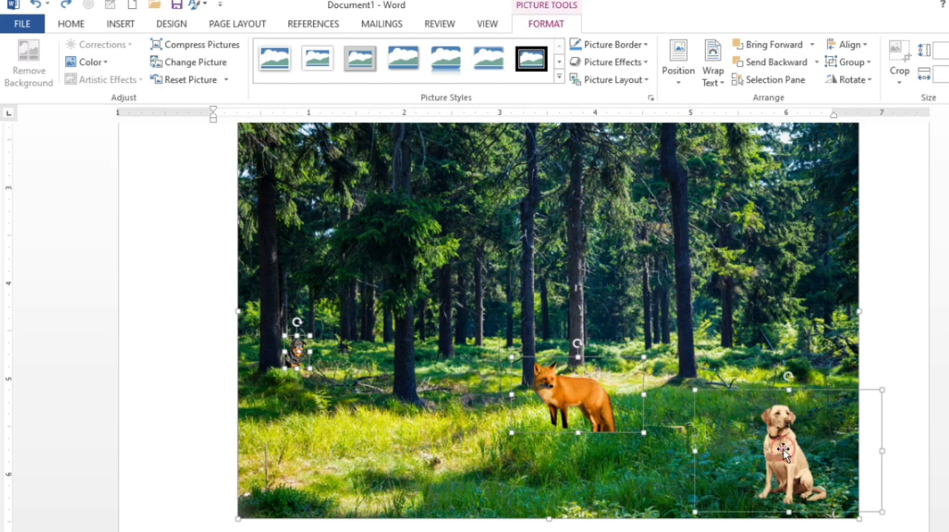
click(847, 45)
click(793, 94)
click(848, 62)
click(851, 80)
scroll(741, 292, down, 1)
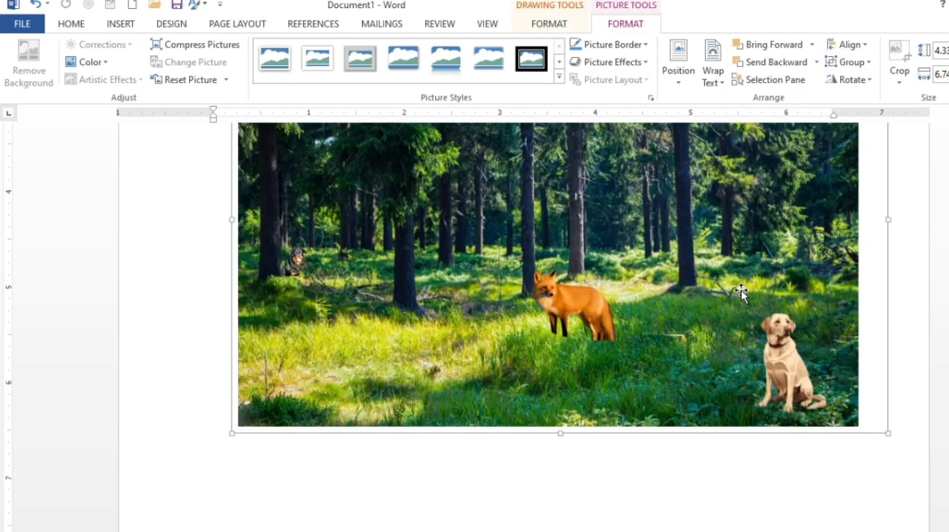
scroll(738, 289, up, 2)
scroll(682, 265, down, 2)
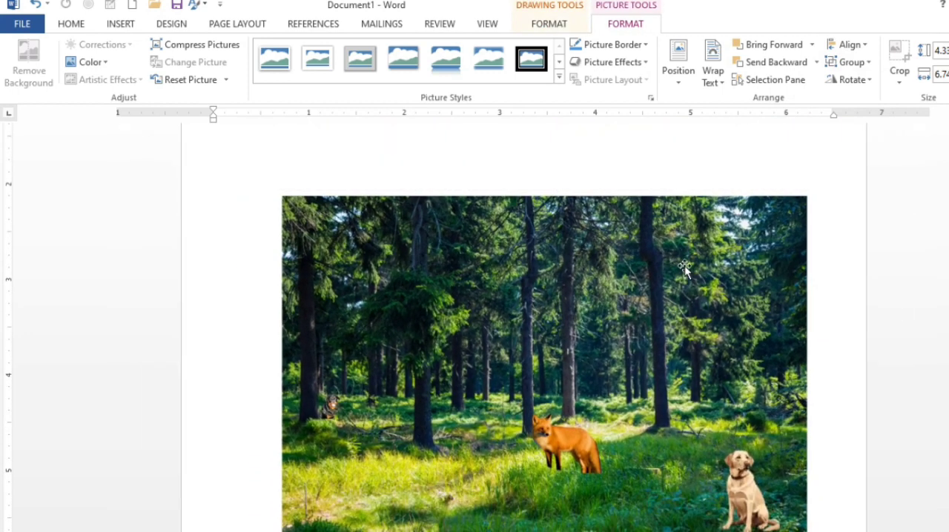
Try moving the grouped forest composition and shifting the forest picture on its own inside the group
mouse_move(684, 266)
mouse_down()
mouse_move(683, 299)
mouse_move(601, 393)
mouse_move(722, 321)
mouse_move(667, 313)
mouse_move(673, 304)
mouse_up()
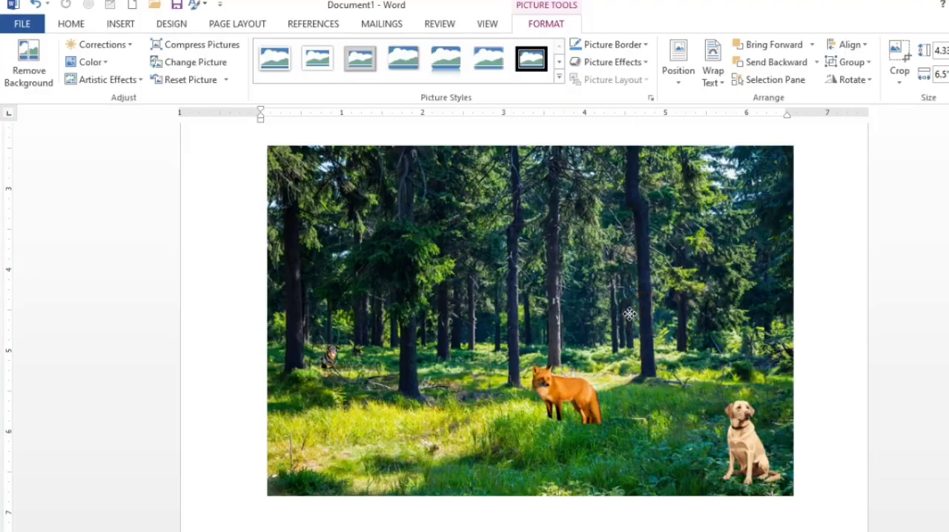
drag(628, 312, 643, 313)
drag(698, 262, 678, 271)
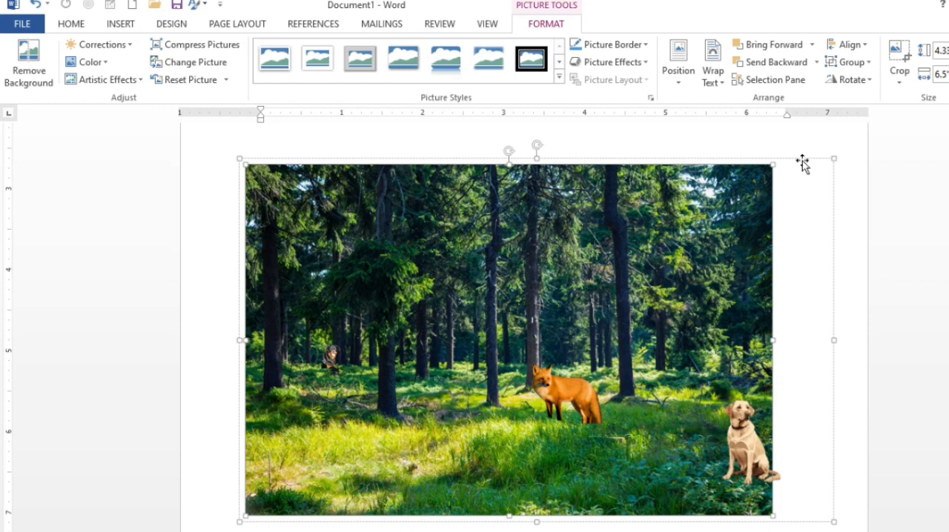
scroll(803, 157, up, 2)
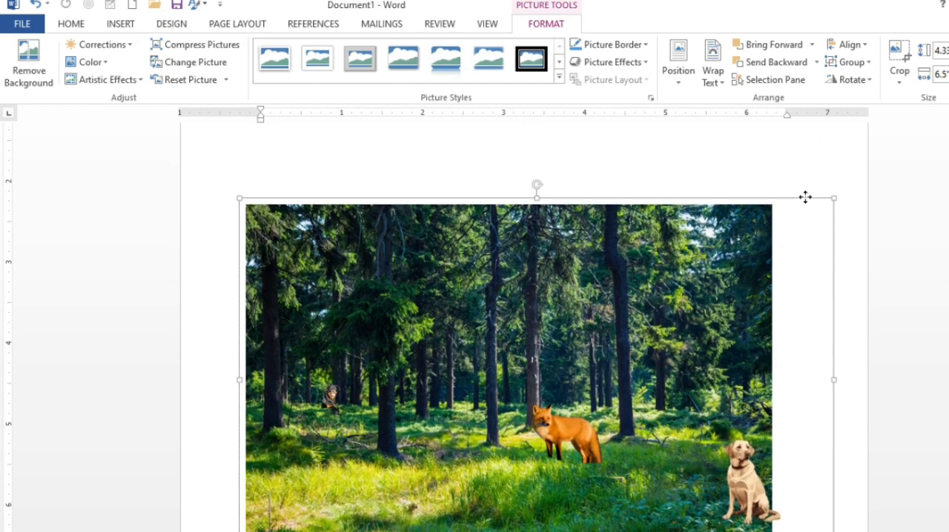
drag(805, 197, 803, 178)
mouse_move(734, 227)
mouse_down()
mouse_move(747, 218)
mouse_move(734, 216)
mouse_move(744, 218)
mouse_move(723, 235)
mouse_move(740, 211)
mouse_move(728, 229)
mouse_up()
click(720, 218)
Undo the last moves of the group and of the forest picture inside it
key(ctrl+z)
key(ctrl+z)
key(ctrl+z)
key(ctrl+z)
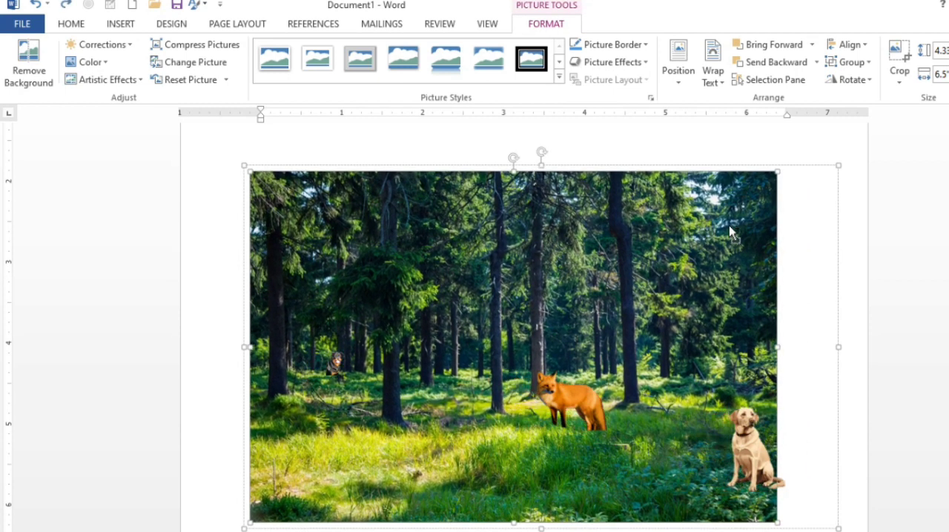
key(ctrl+z)
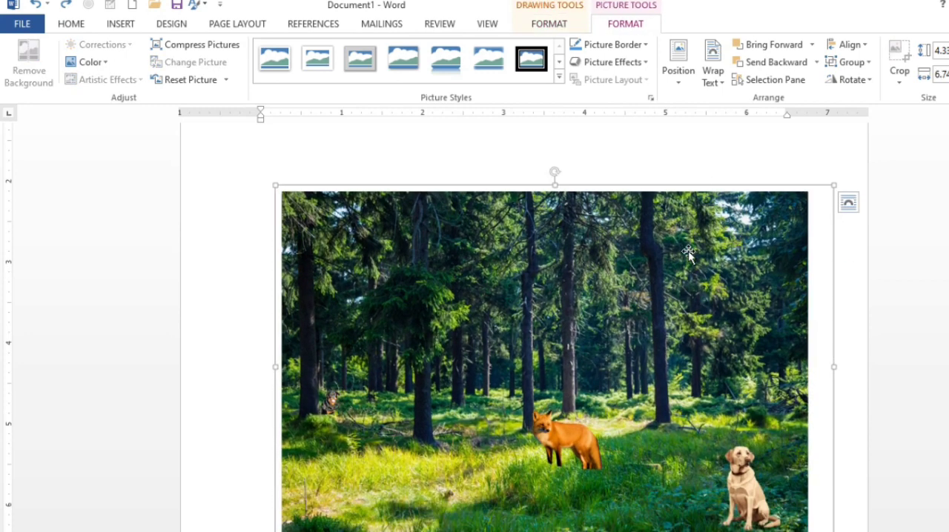
key(ctrl+z)
key(ctrl+z)
key(ctrl+z)
key(ctrl+z)
key(ctrl+z)
key(ctrl+z)
key(ctrl+z)
key(ctrl+z)
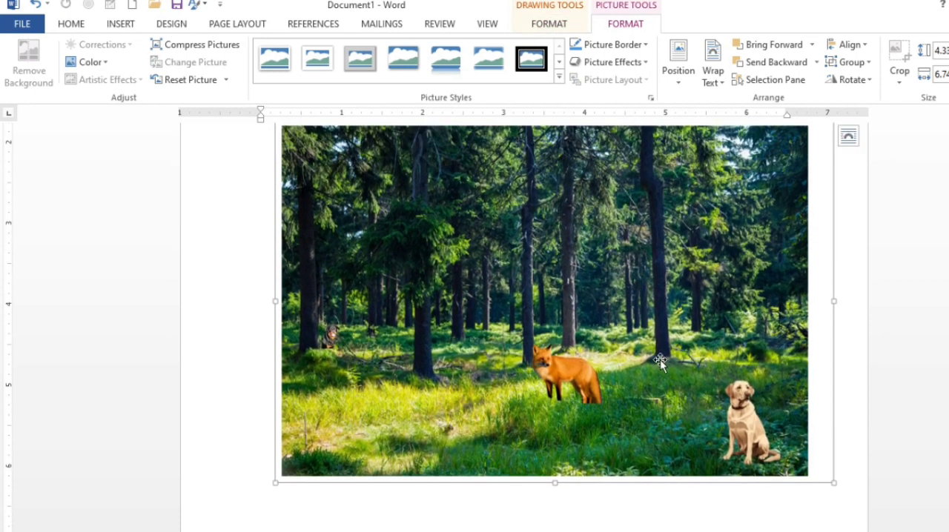
Deselect the grouped pictures and examine the finished forest composition on the page
scroll(660, 360, up, 1)
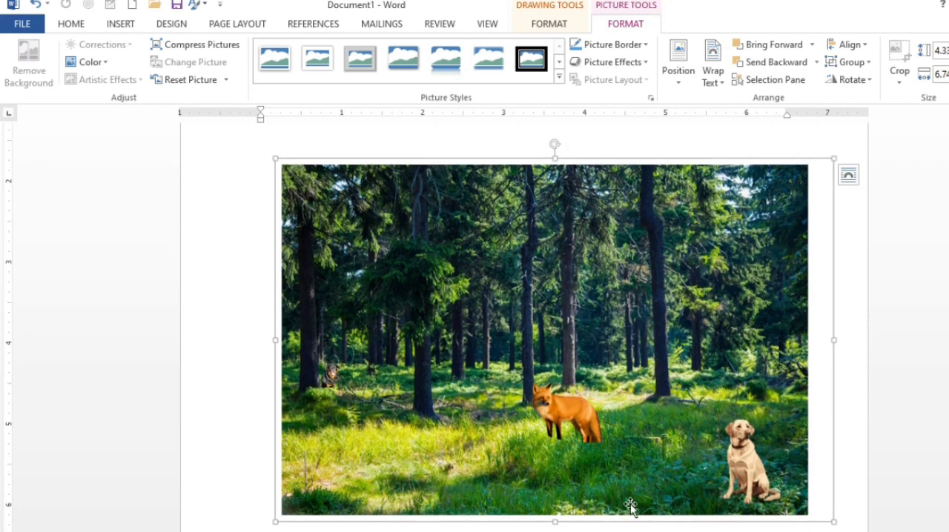
scroll(646, 413, down, 1)
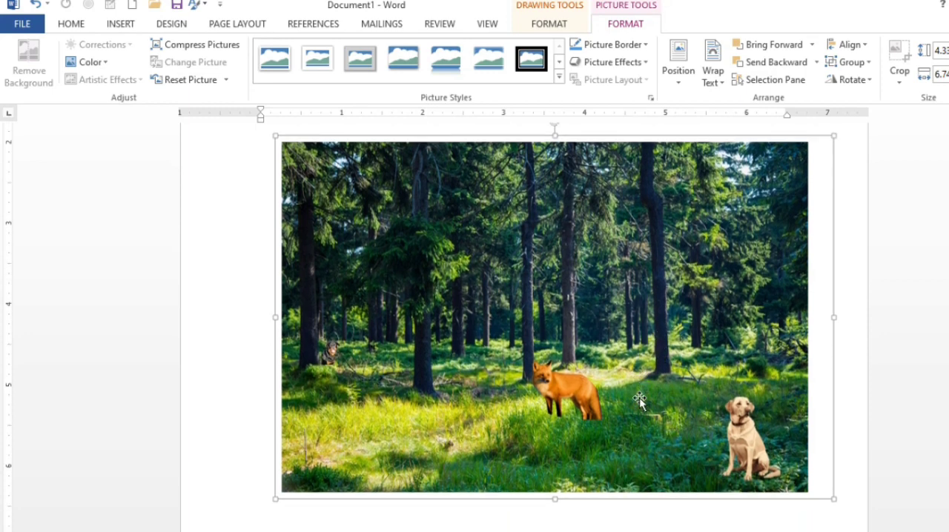
click(224, 404)
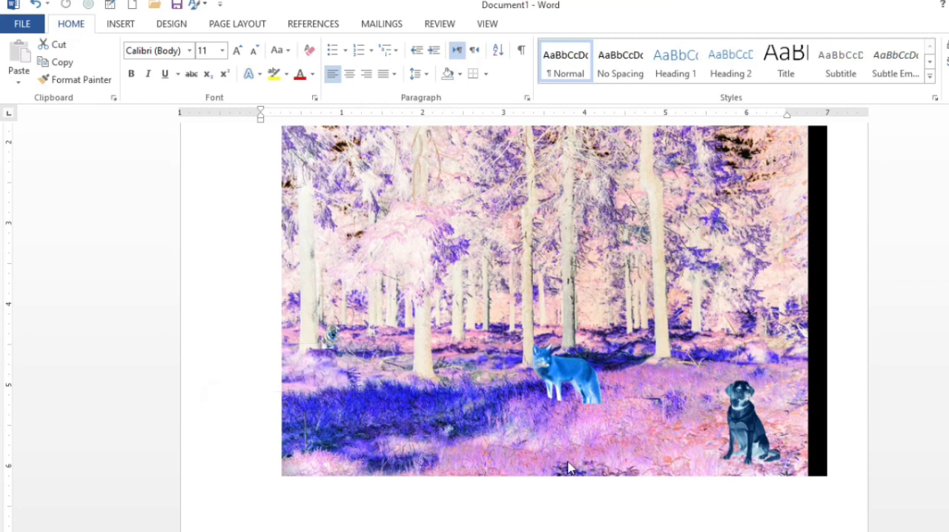
click(582, 499)
scroll(568, 430, down, 4)
scroll(565, 424, down, 1)
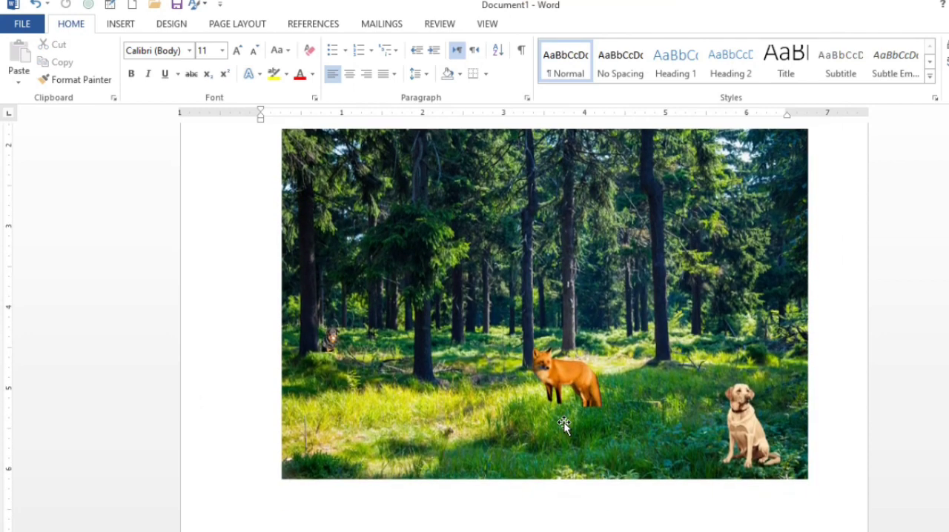
scroll(564, 423, up, 1)
scroll(564, 424, down, 1)
scroll(564, 423, up, 1)
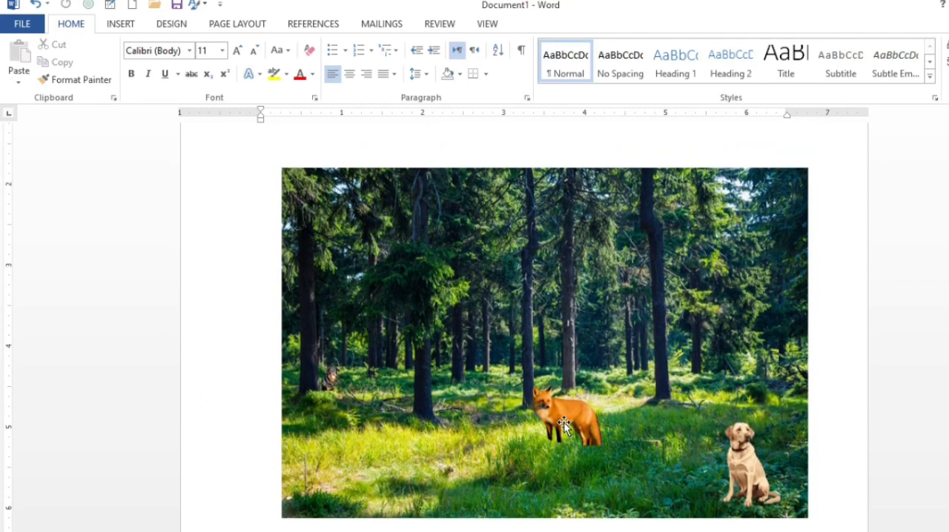
key(super)
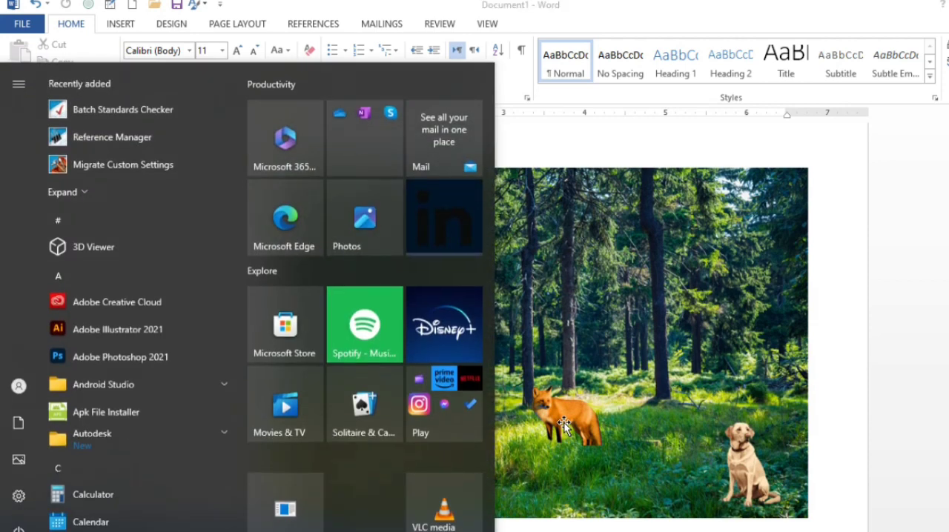
key(super+shift+s)
click(701, 265)
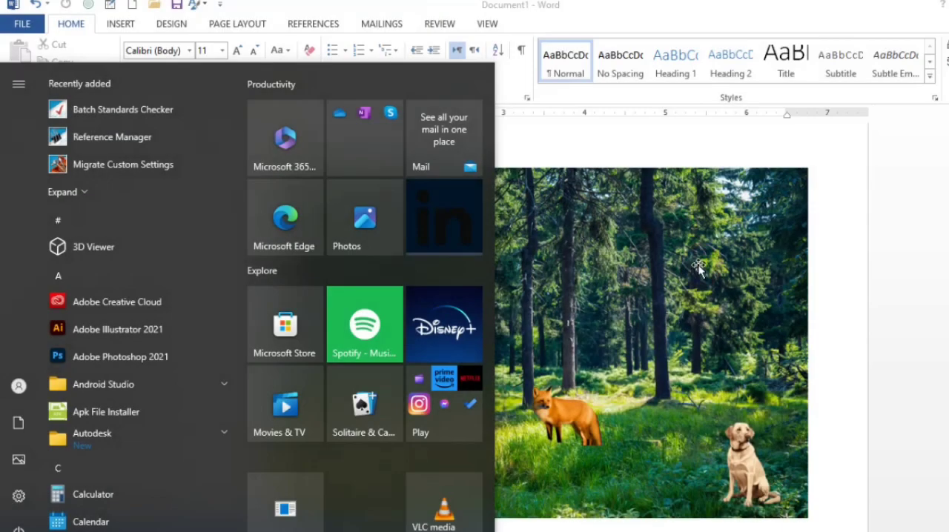
click(634, 143)
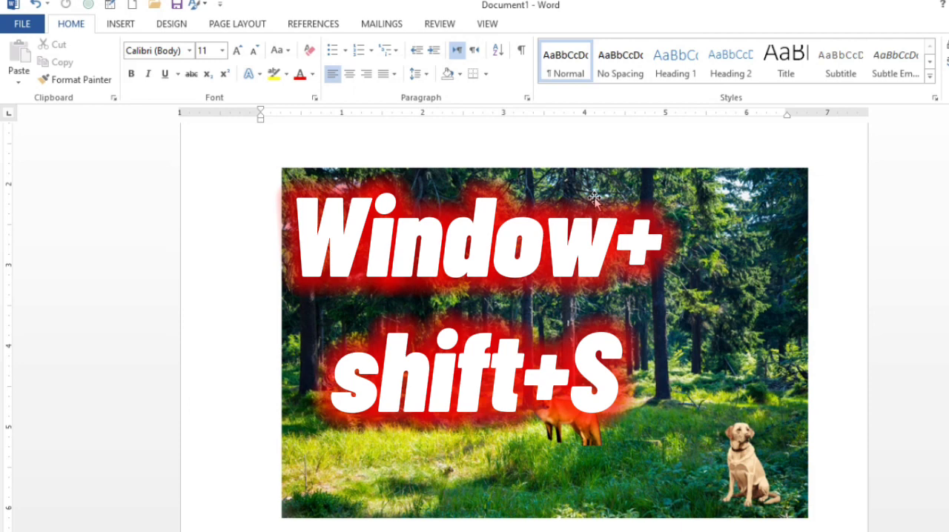
Capture a rectangular screen snip of the whole forest composition
key(super+shift+s)
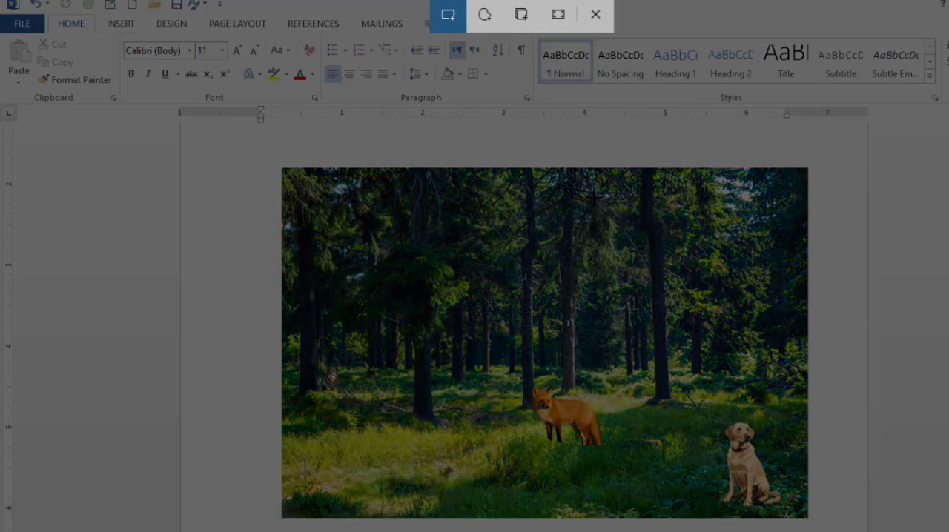
drag(281, 167, 807, 515)
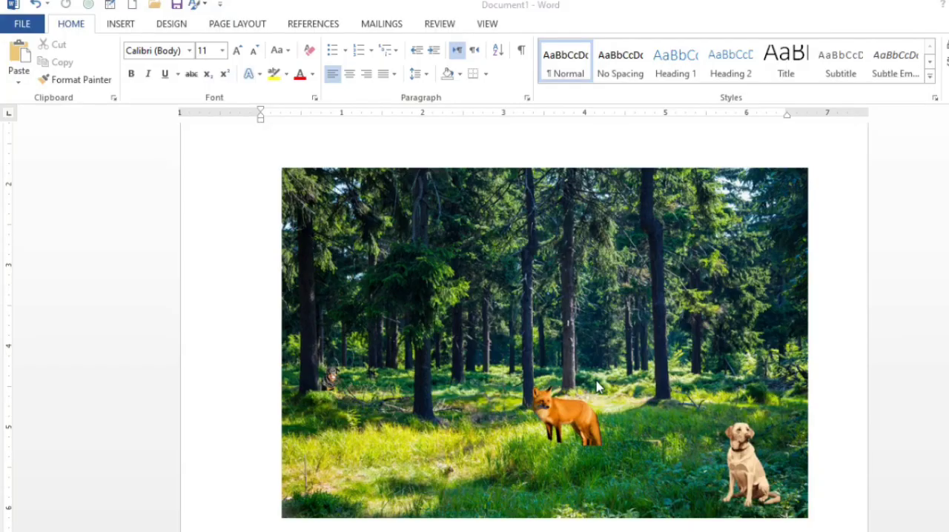
Send the grouped forest composition to the back of the document's objects
scroll(599, 386, down, 1)
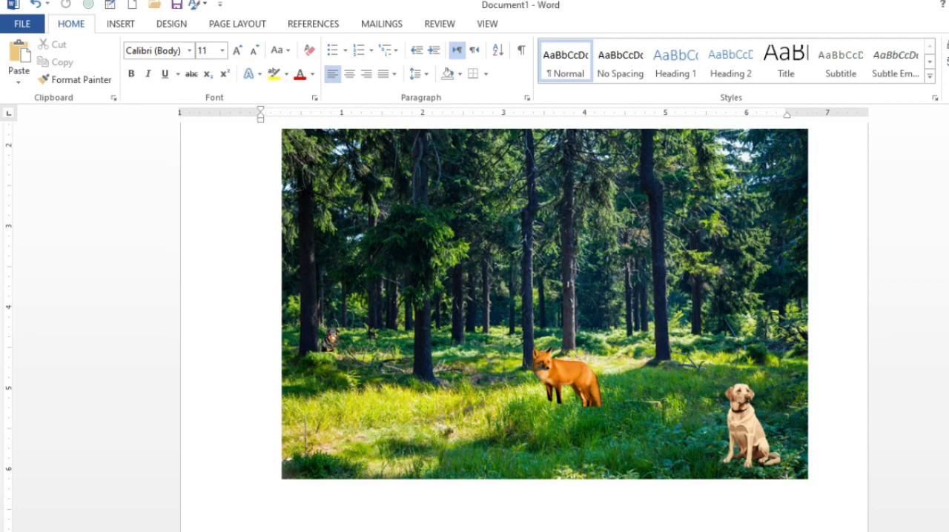
right_click(540, 260)
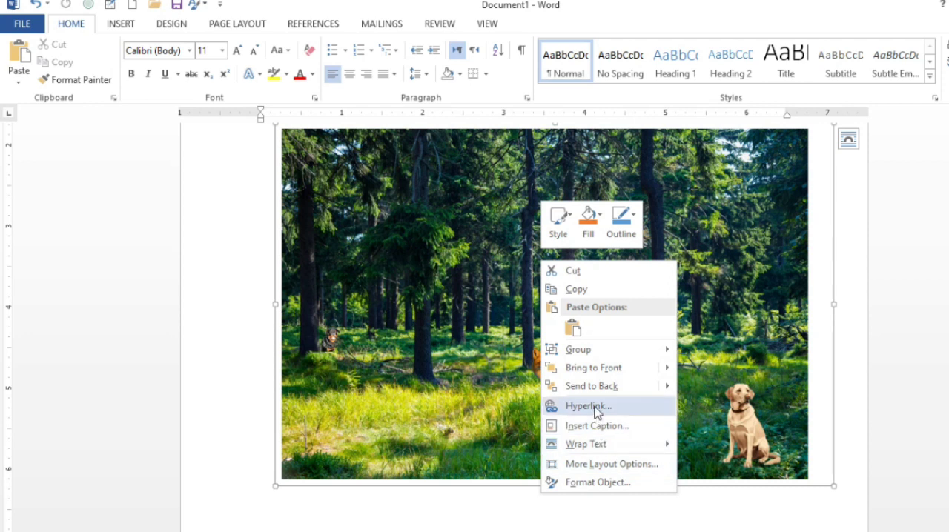
mouse_move(598, 349)
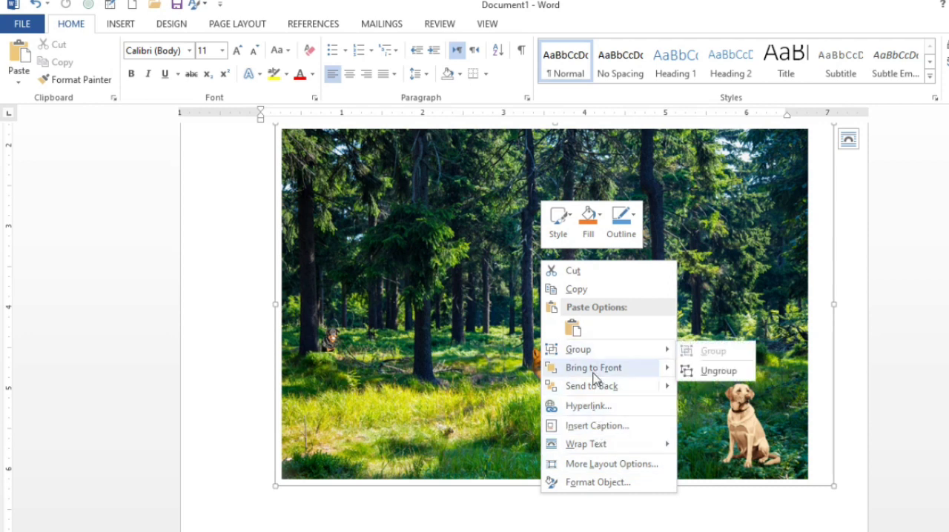
click(597, 386)
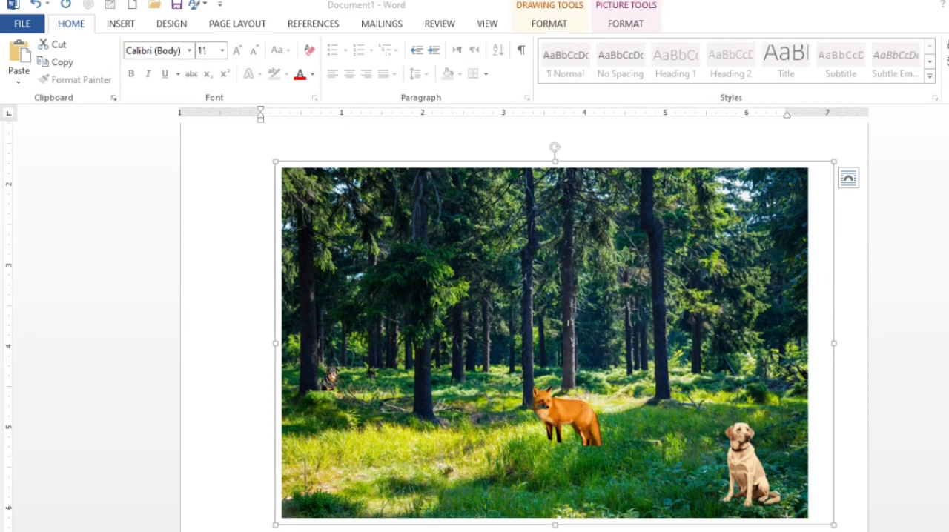
Open the Snip & Sketch app from the installed programs
key(super)
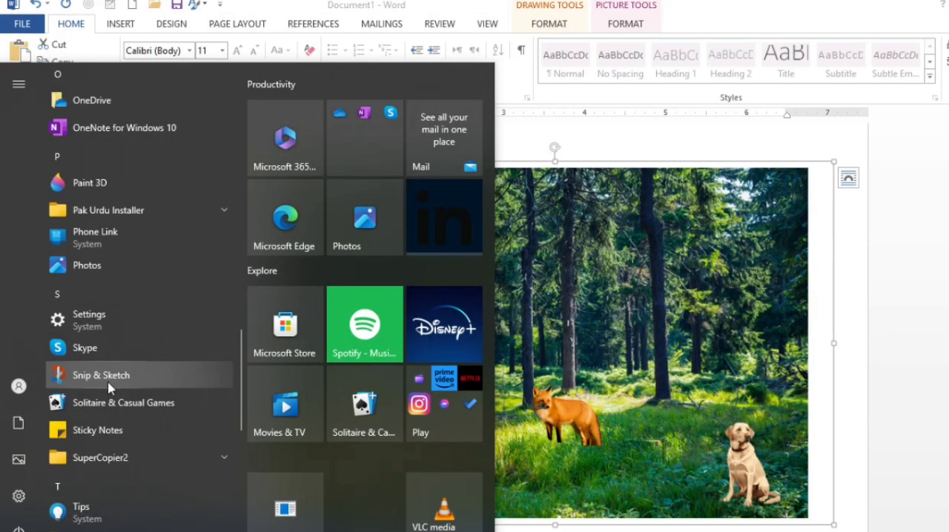
click(582, 325)
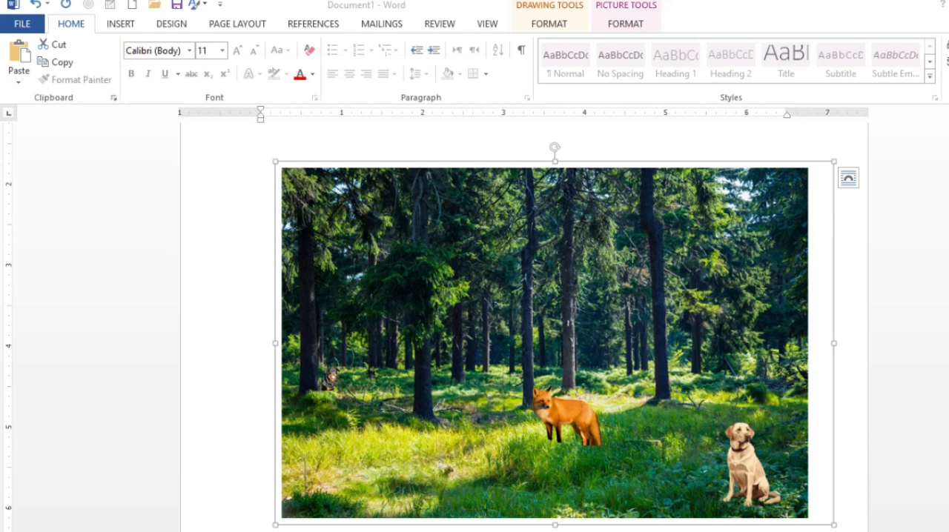
key(super)
scroll(97, 423, down, 10)
scroll(96, 423, down, 10)
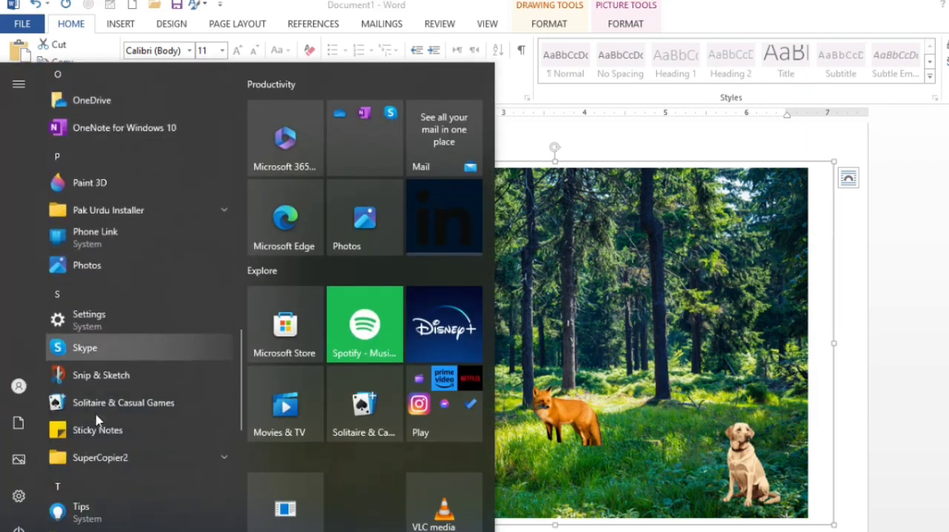
click(101, 375)
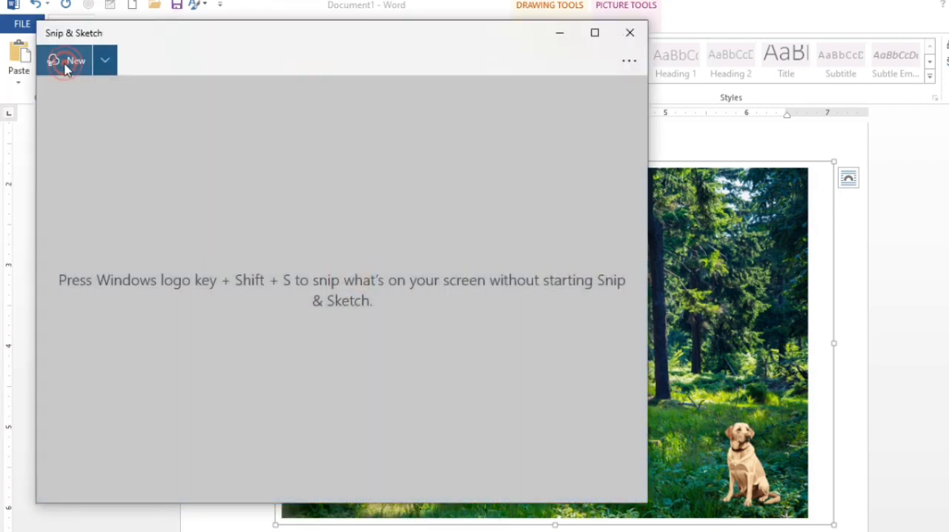
click(66, 65)
mouse_move(281, 165)
mouse_down()
mouse_move(348, 308)
mouse_move(616, 480)
mouse_move(807, 515)
mouse_up()
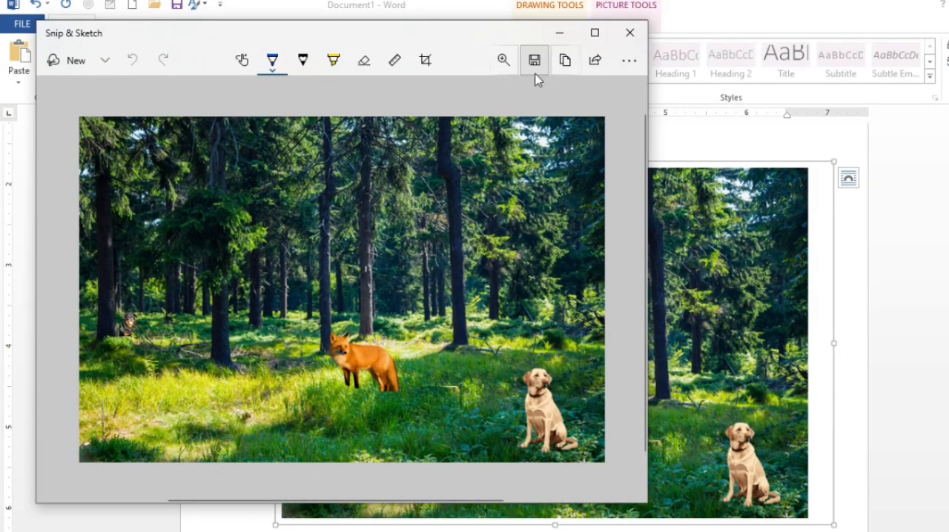
click(535, 65)
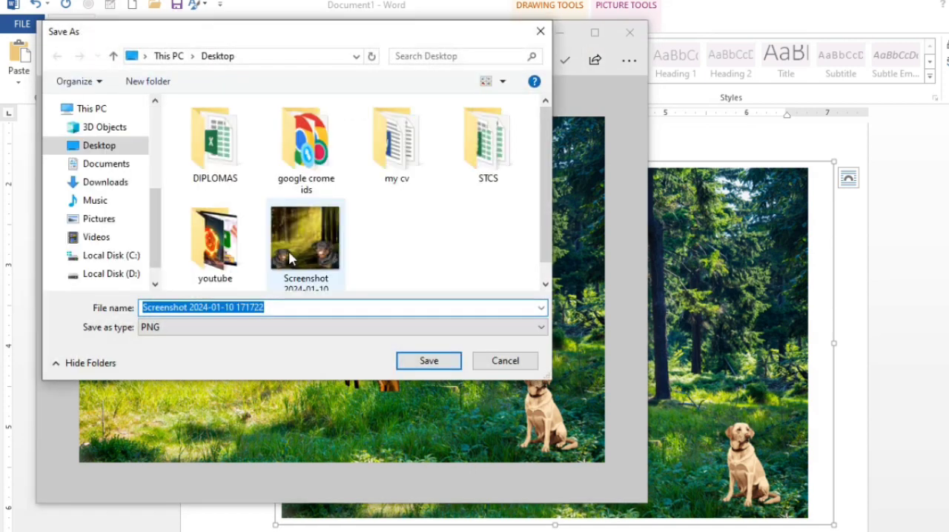
click(274, 304)
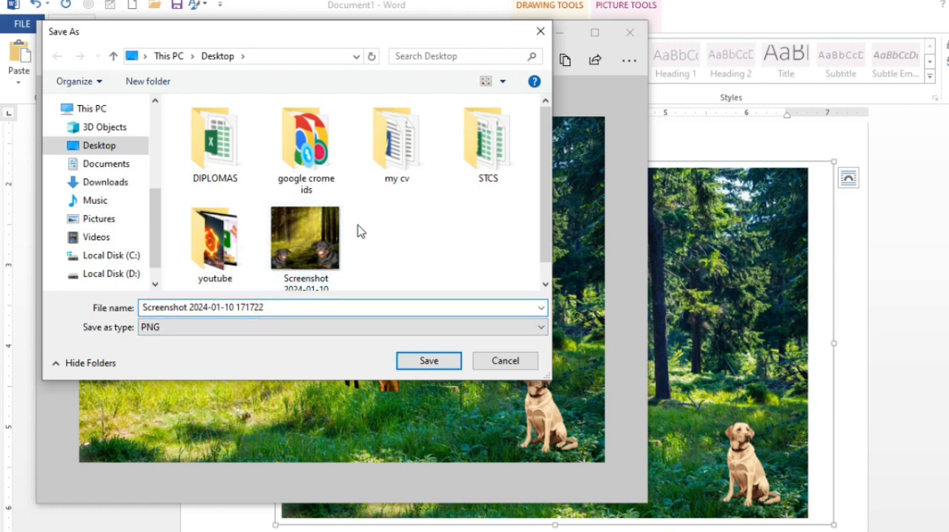
click(403, 364)
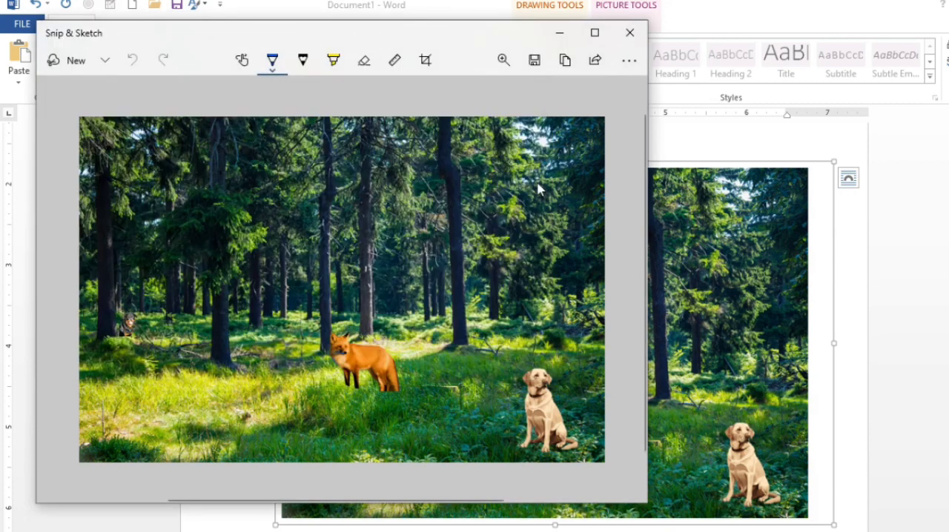
click(629, 33)
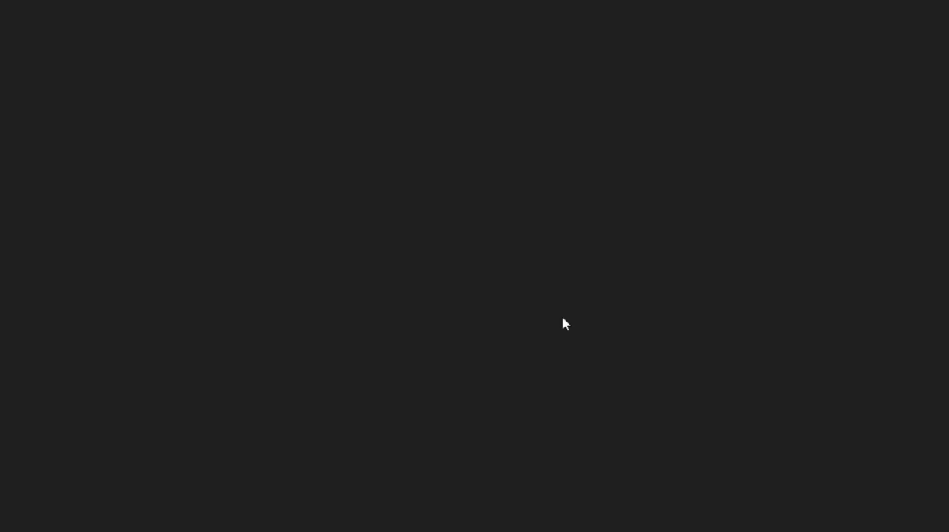
Examine the saved forest screenshot at a larger zoom in the image viewer
scroll(561, 323, up, 3)
click(560, 342)
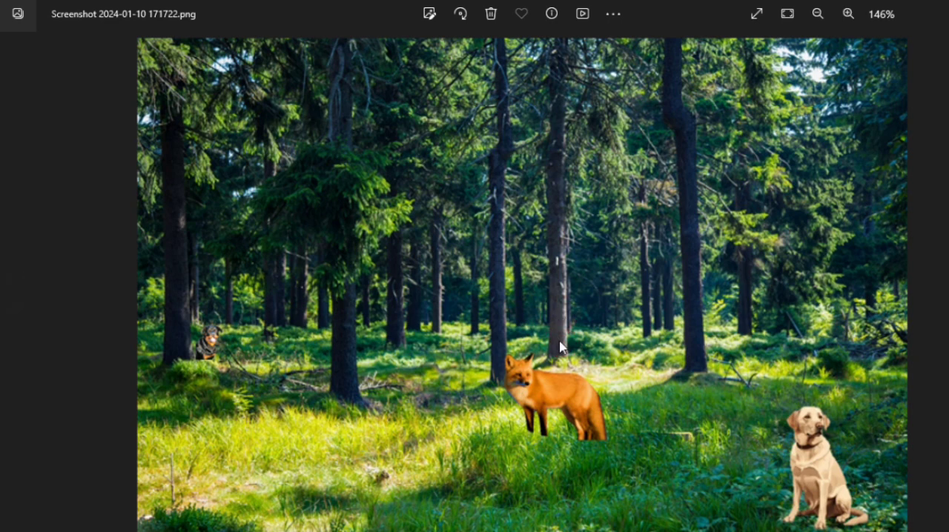
scroll(554, 332, down, 3)
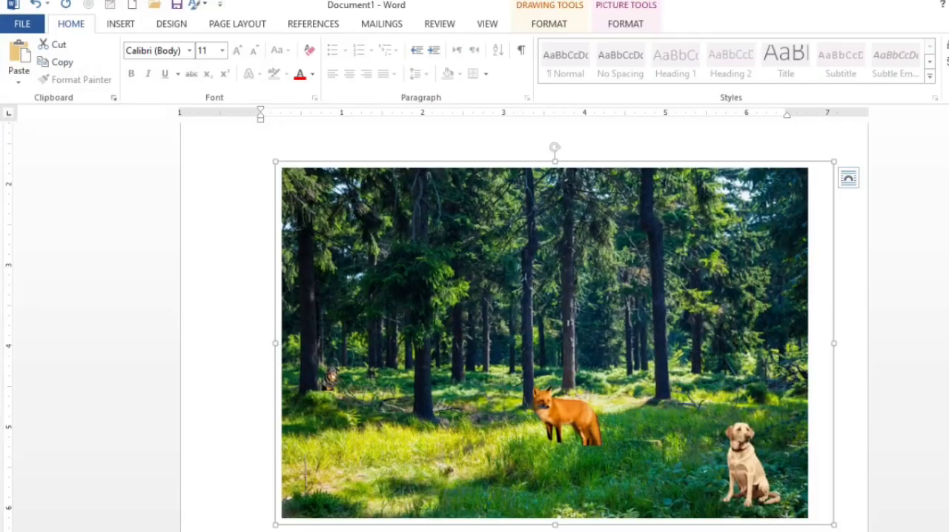
In the Word document, move the small tree-trunk picture slightly up and to the right, closer beneath the forest composition
scroll(641, 355, down, 2)
scroll(634, 347, down, 3)
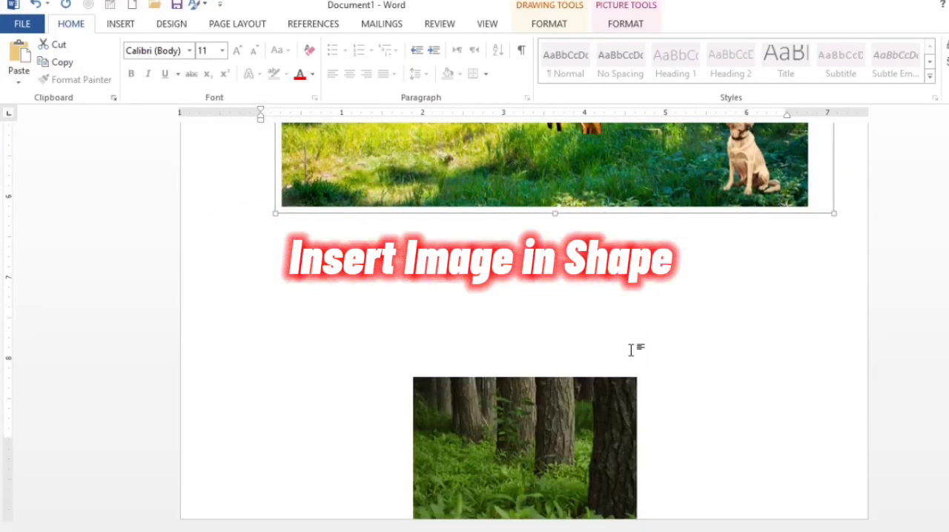
drag(582, 410, 599, 352)
scroll(599, 352, up, 2)
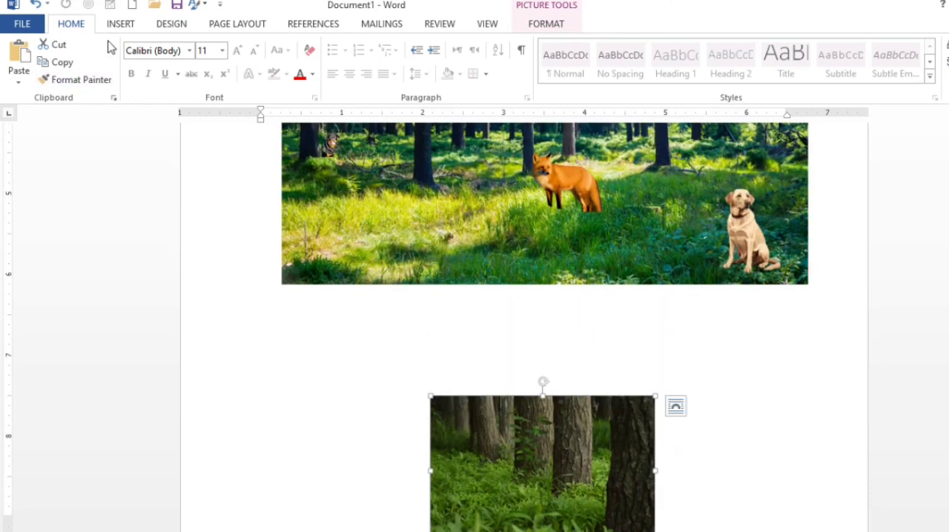
Draw a plaque shape about 3.56 inches square over the forest composition and shift it slightly up and to the left
click(121, 26)
click(210, 60)
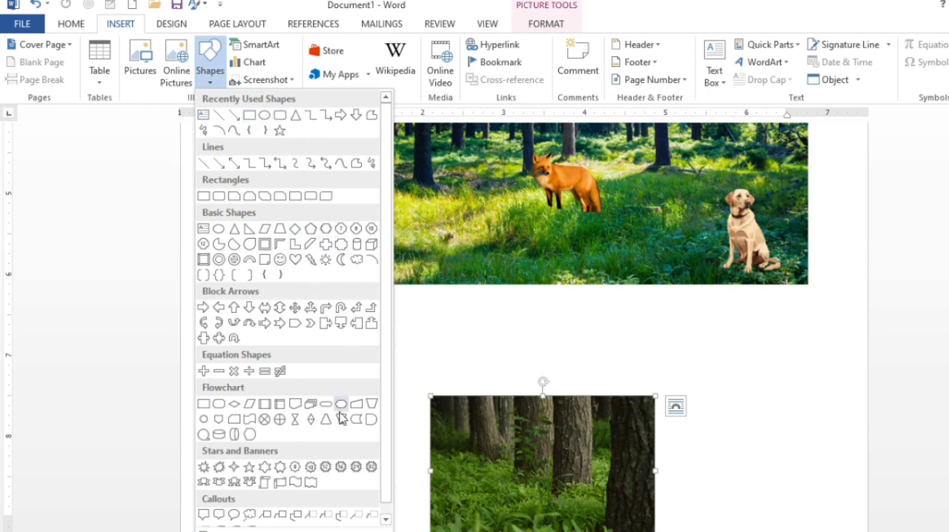
click(342, 248)
scroll(393, 316, down, 2)
scroll(418, 266, up, 3)
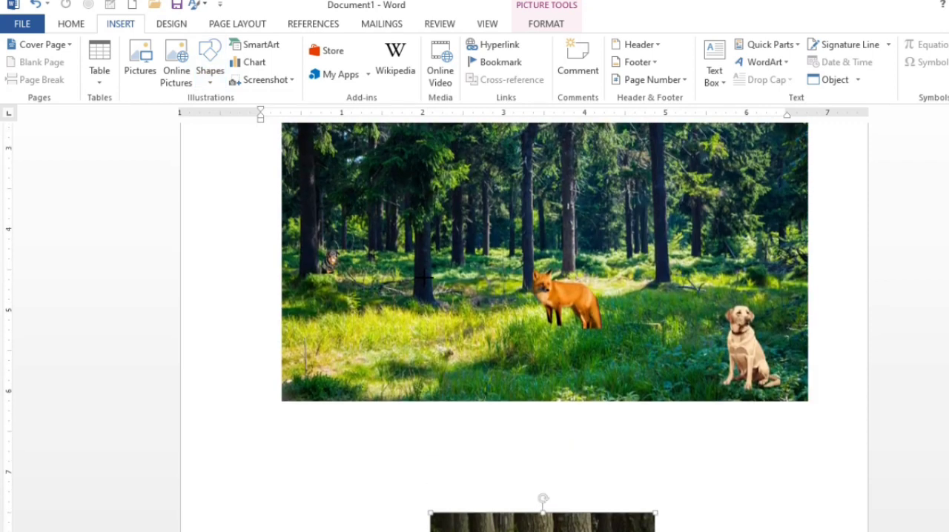
drag(421, 208, 711, 441)
drag(673, 389, 644, 342)
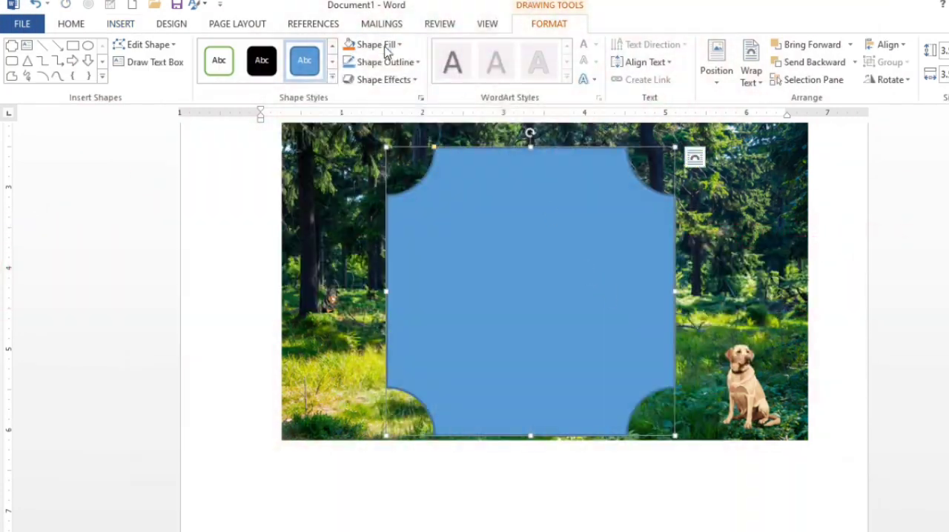
Fill the plaque with the suited man's portrait, the 2023-11-14 screenshot from the "my cv" folder
click(371, 44)
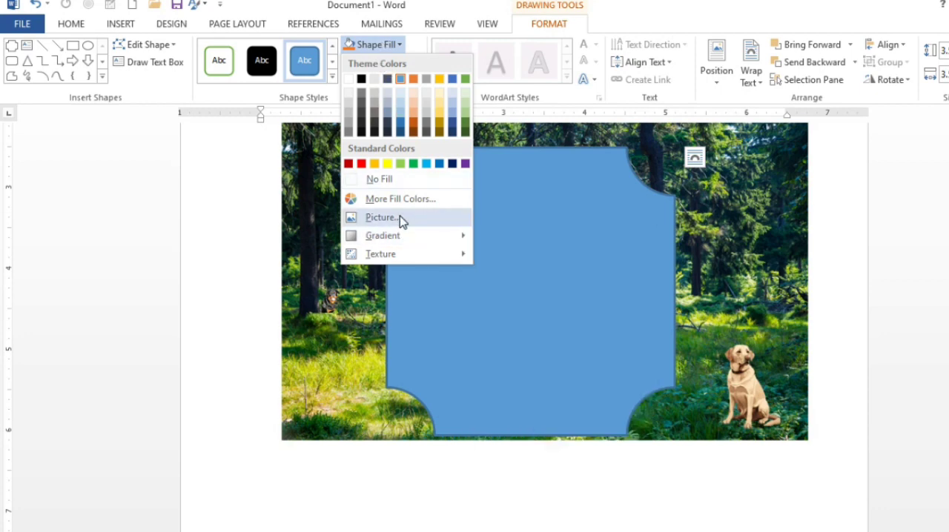
click(399, 216)
click(566, 311)
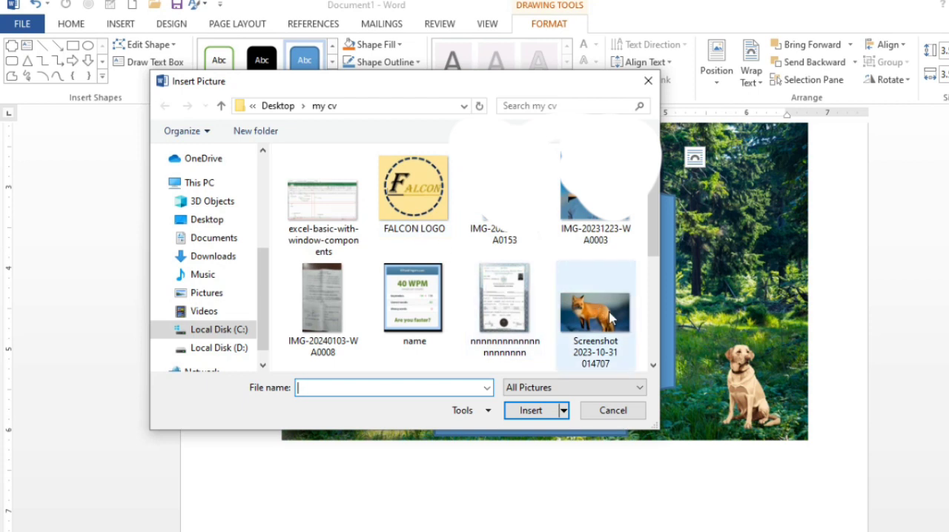
scroll(504, 208, down, 5)
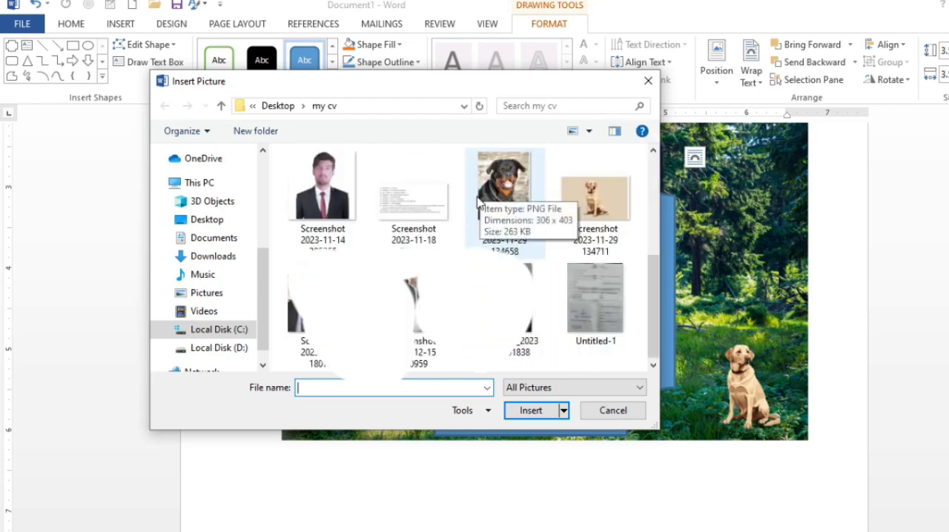
click(323, 194)
click(531, 413)
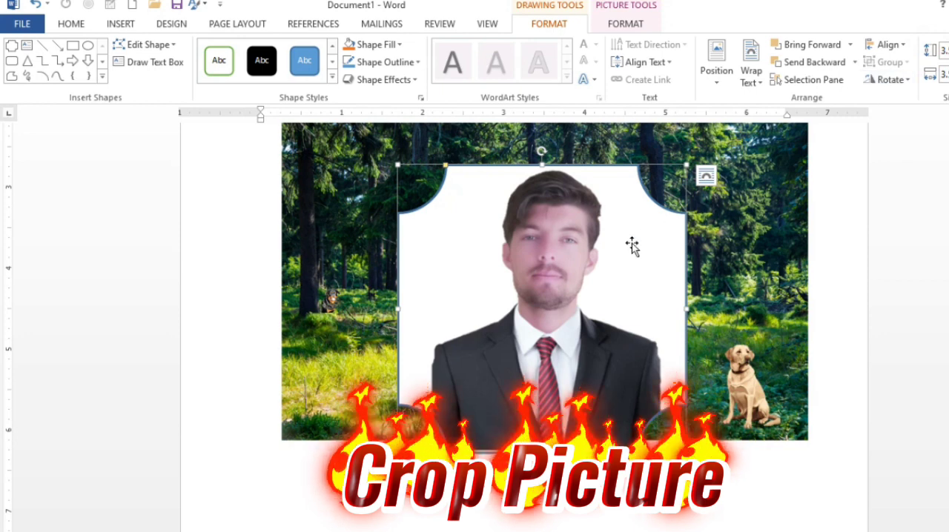
Using Crop, widen the plaque frame to about 3.67 inches, then enlarge and reposition the portrait so head and shoulders fill it
click(622, 25)
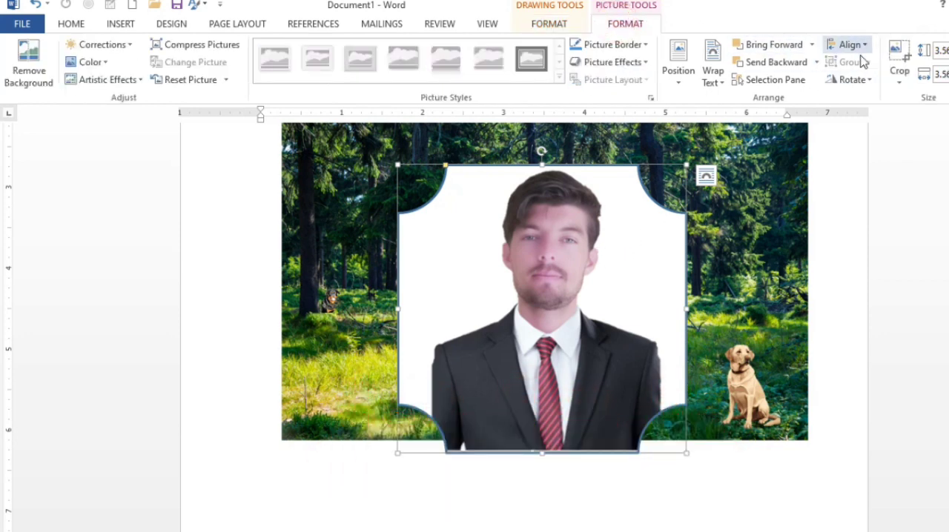
click(898, 62)
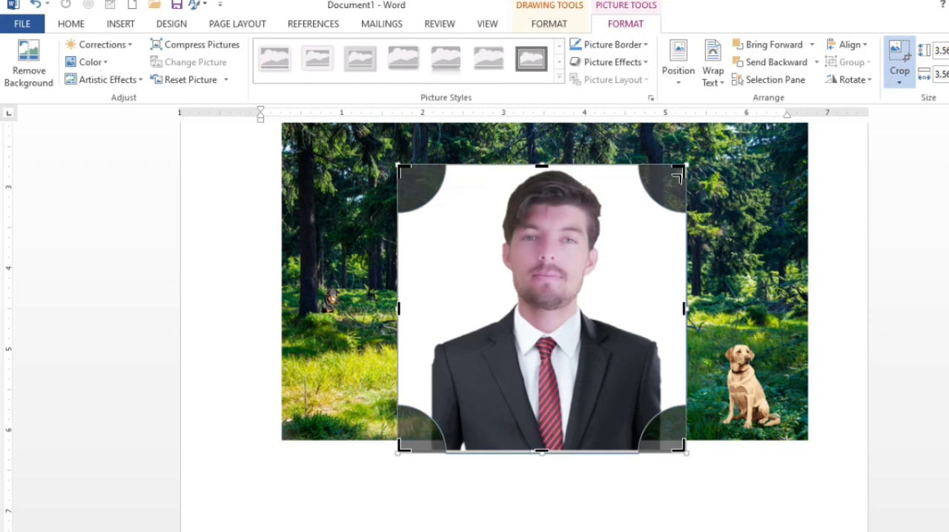
mouse_move(680, 171)
mouse_down()
mouse_move(731, 156)
mouse_move(691, 163)
mouse_up()
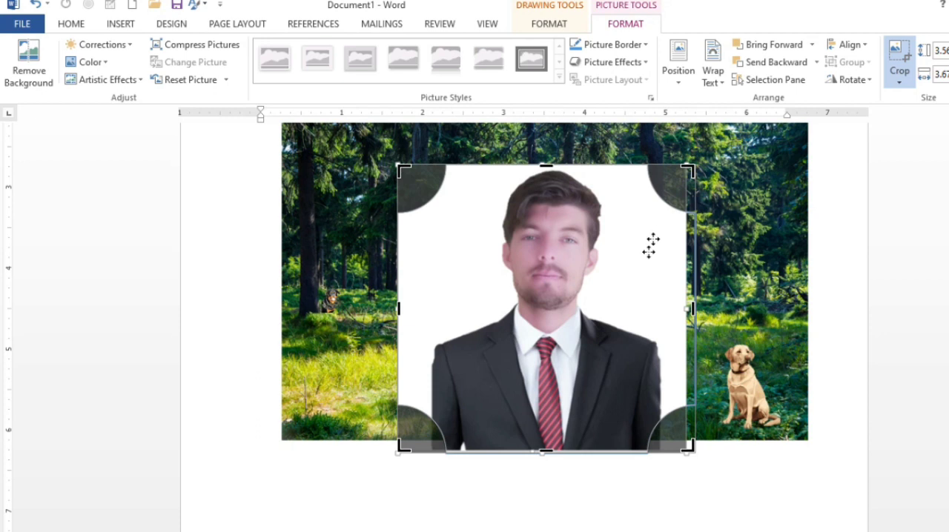
mouse_move(554, 264)
mouse_down()
mouse_move(554, 281)
mouse_move(556, 265)
mouse_move(571, 261)
mouse_up()
drag(693, 158, 794, 255)
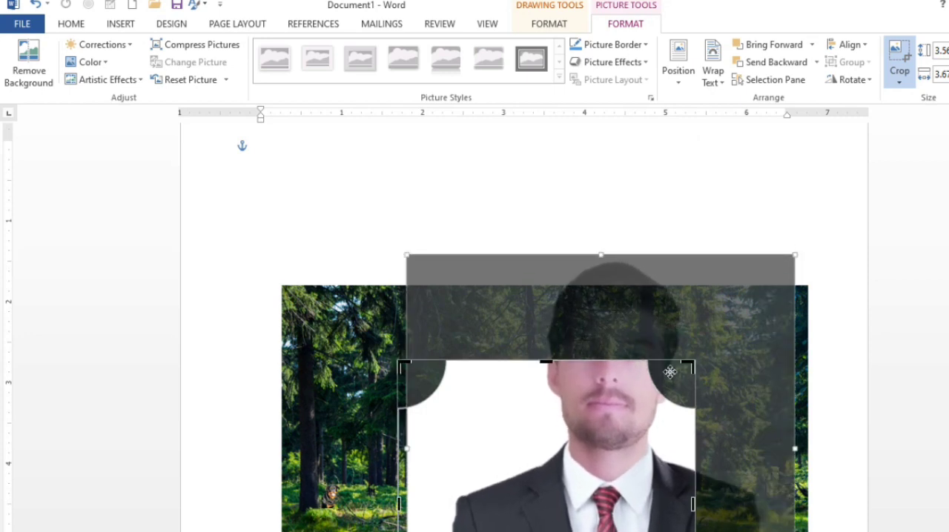
scroll(669, 372, down, 3)
drag(606, 344, 550, 452)
scroll(554, 419, down, 2)
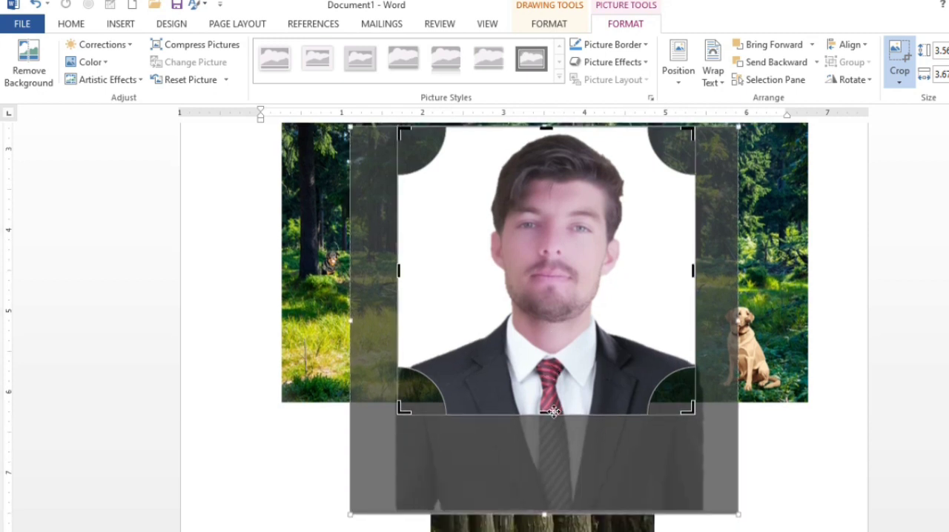
click(790, 335)
Move the portrait-filled plaque slightly up and to the left so it sits within the forest picture
scroll(643, 339, up, 1)
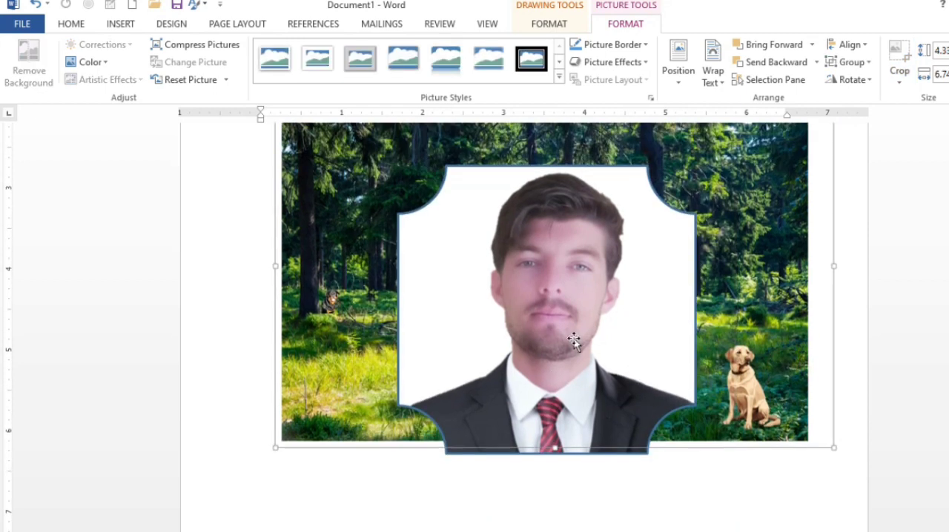
drag(572, 339, 566, 316)
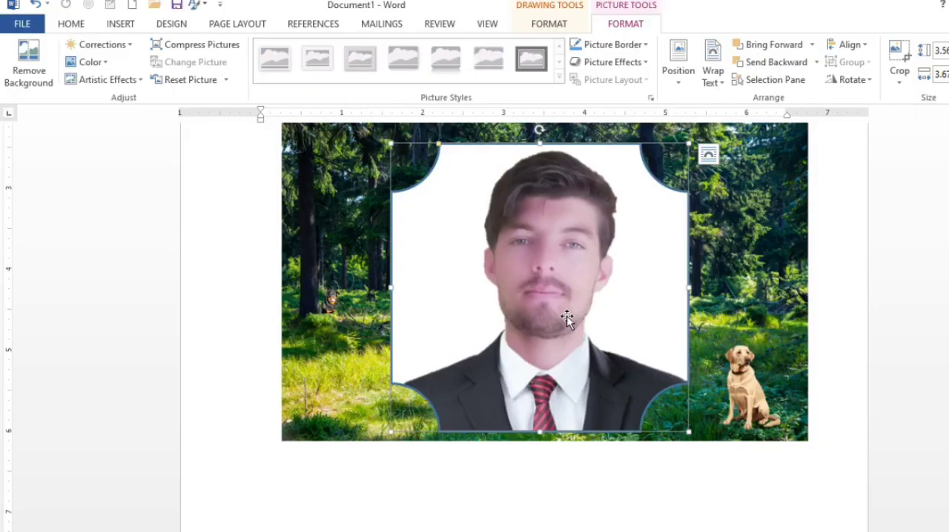
scroll(568, 319, up, 2)
scroll(567, 319, down, 1)
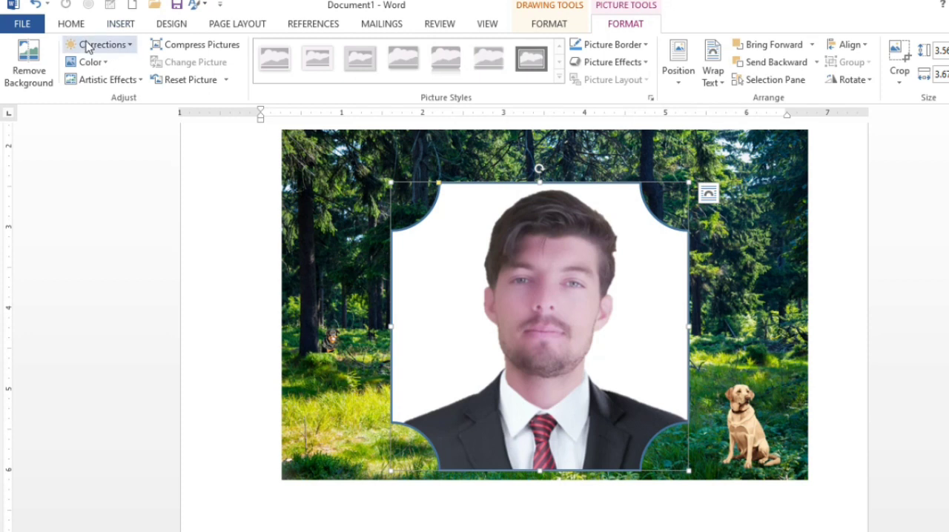
Change the portrait's plaque shape to a hexagon
click(536, 25)
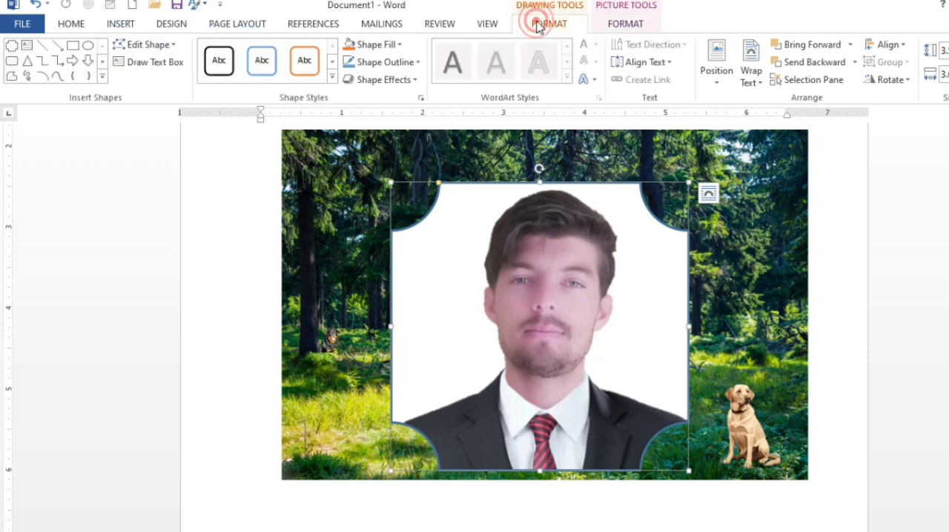
click(145, 44)
click(163, 65)
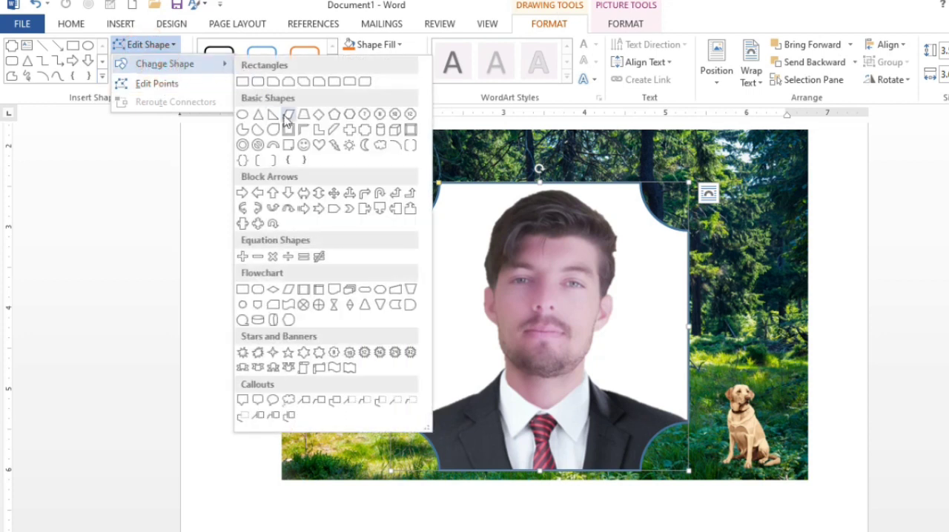
click(347, 115)
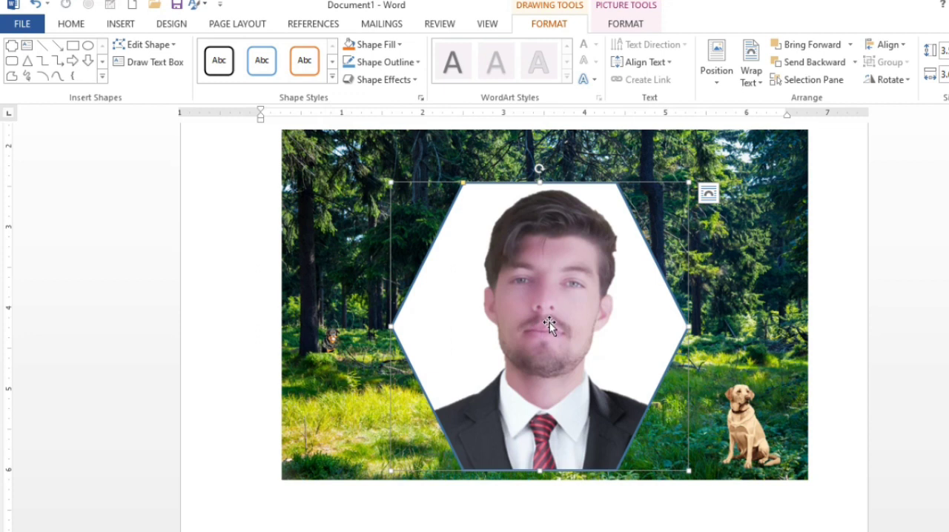
Using Crop, shift the portrait slightly to the left inside the hexagon
click(629, 25)
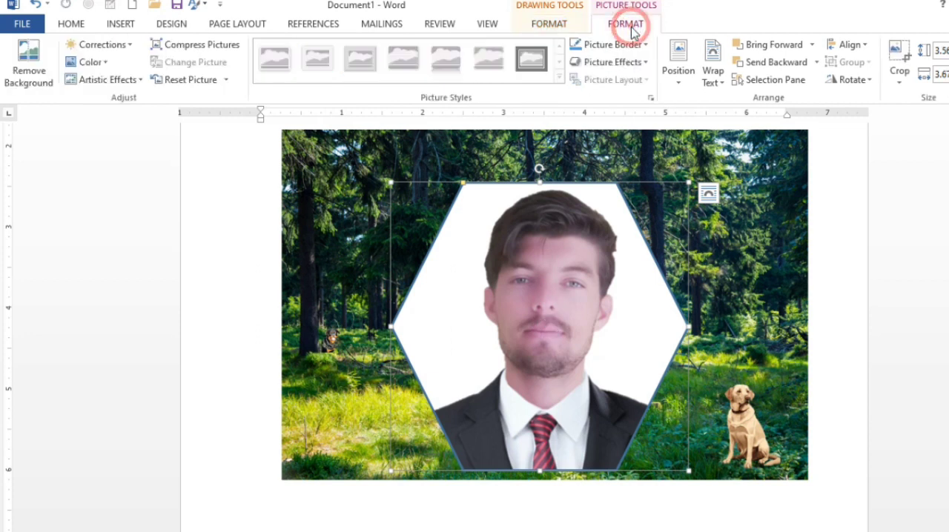
click(899, 52)
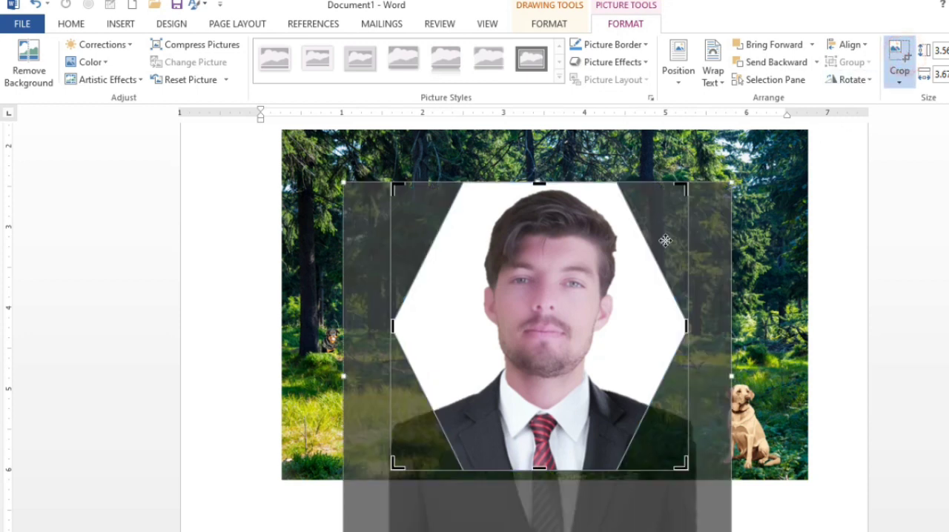
drag(572, 310, 561, 313)
click(765, 253)
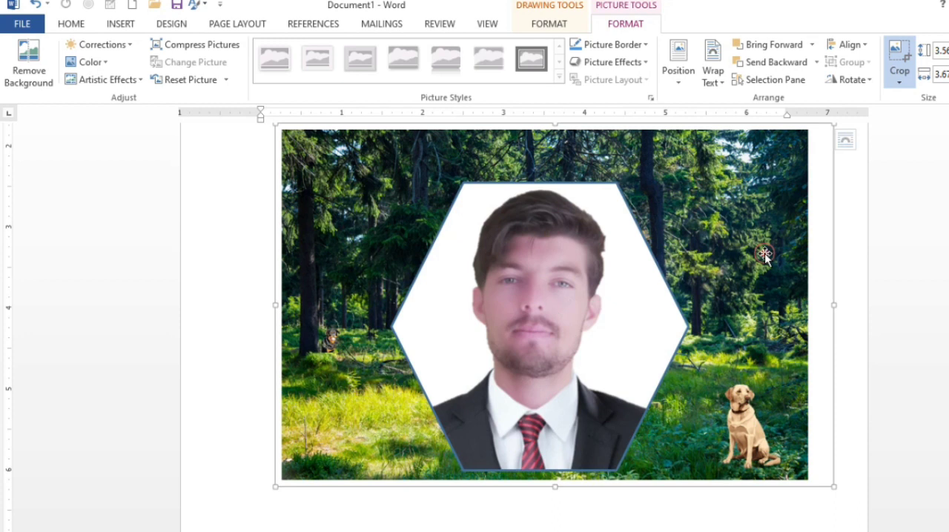
Shrink the portrait hexagon to about 1.9 inches across and place it at the forest picture's upper middle, above the fox
click(604, 387)
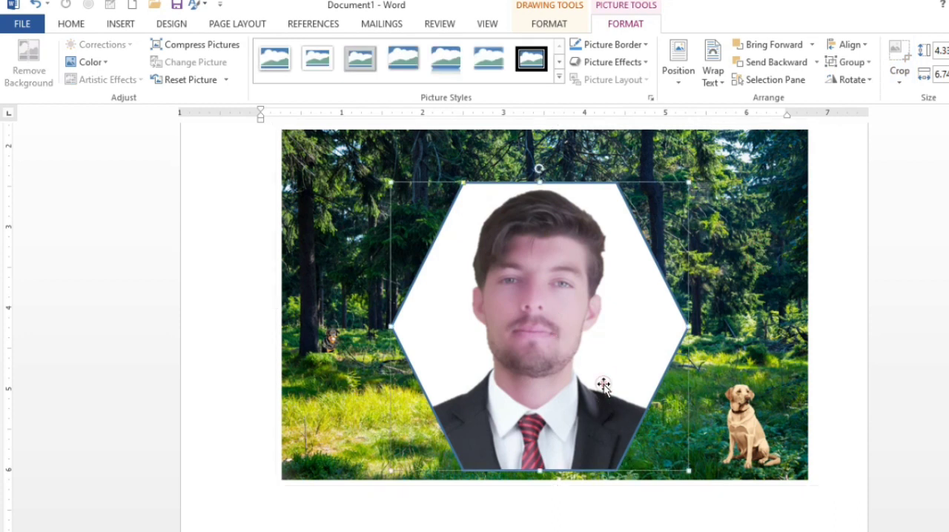
drag(690, 470, 593, 365)
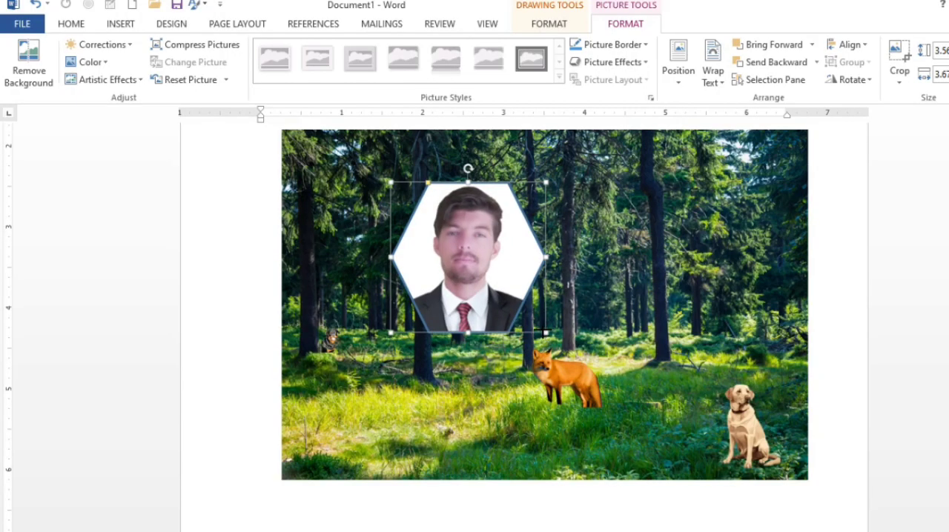
drag(495, 280, 368, 266)
scroll(369, 269, up, 3)
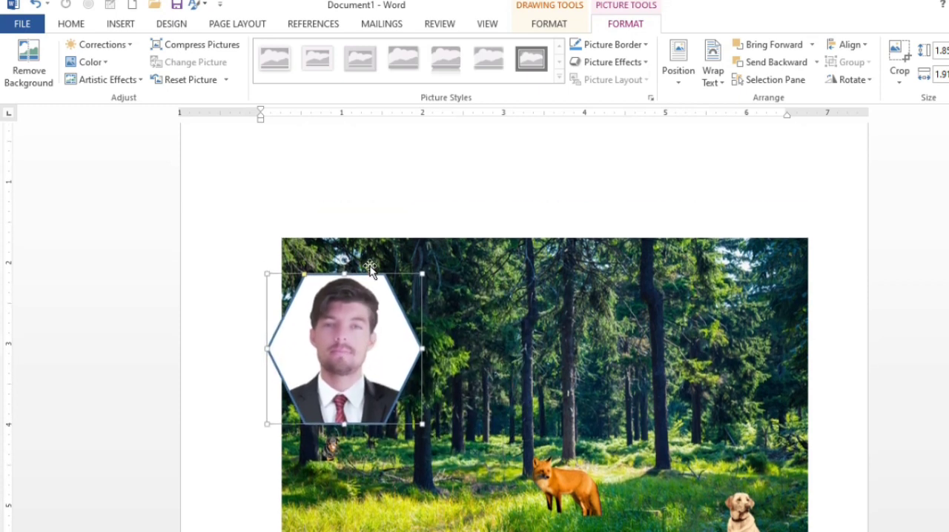
drag(347, 312, 588, 328)
scroll(605, 345, down, 3)
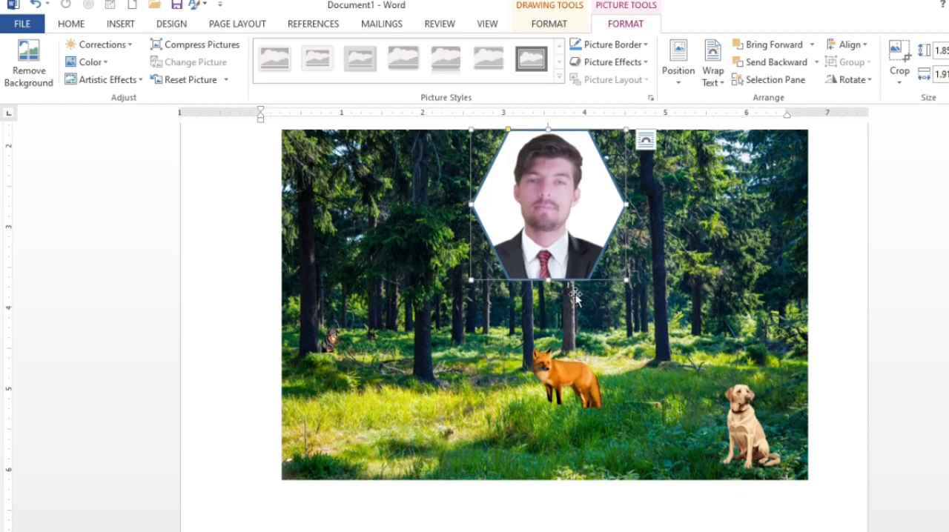